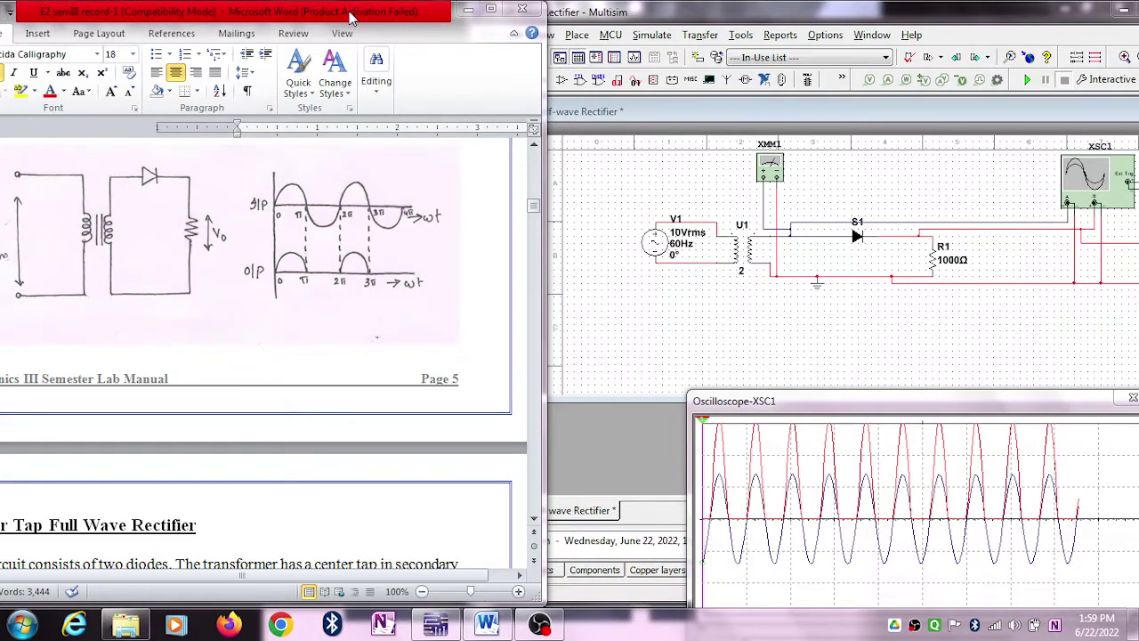
Step: Arrange the Word manual and Multisim windows to uncover more of the circuit
{"action": "left_click_drag", "start_coordinate": [350, 15], "coordinate": [408, 22]}
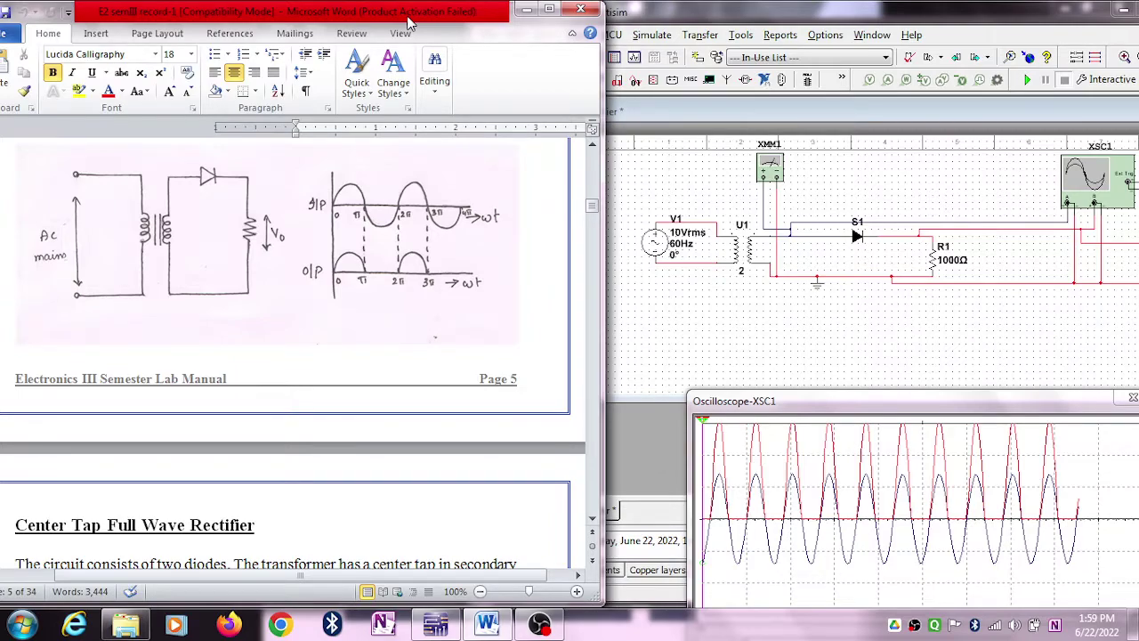
{"action": "left_click_drag", "start_coordinate": [409, 22], "coordinate": [376, 21]}
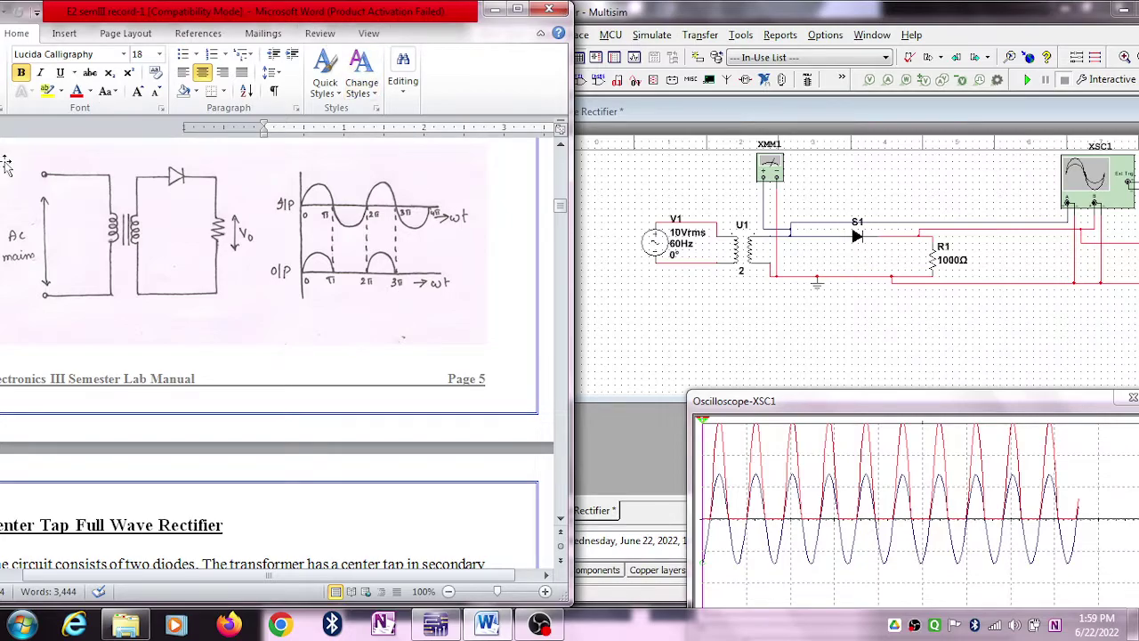
{"action": "left_click_drag", "start_coordinate": [260, 14], "coordinate": [306, 14]}
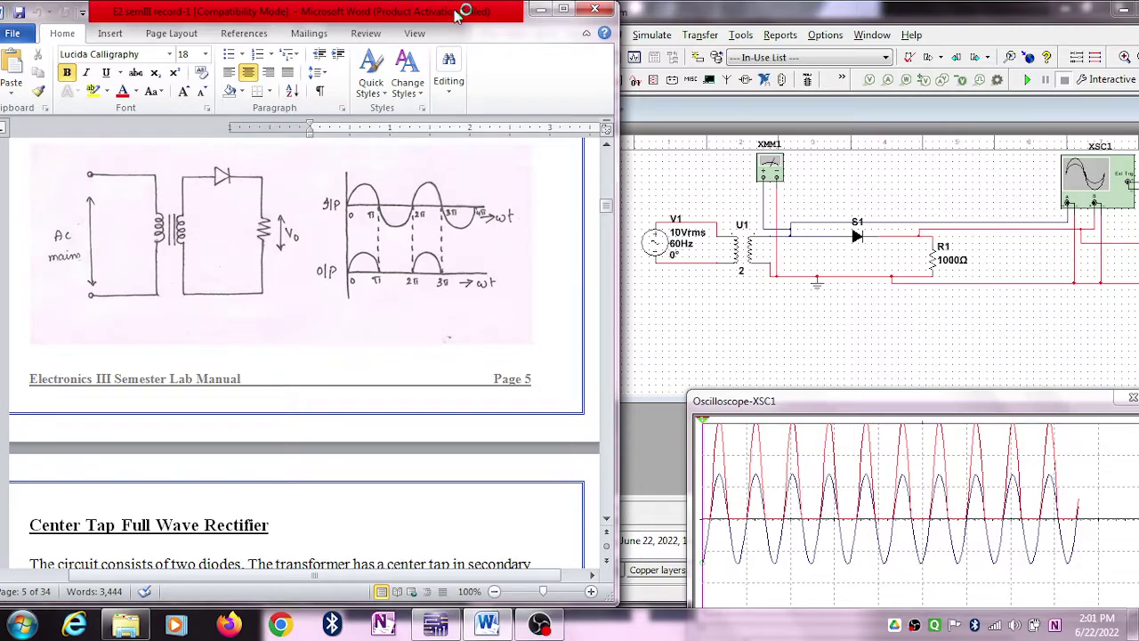
{"action": "left_click_drag", "start_coordinate": [455, 11], "coordinate": [310, 29]}
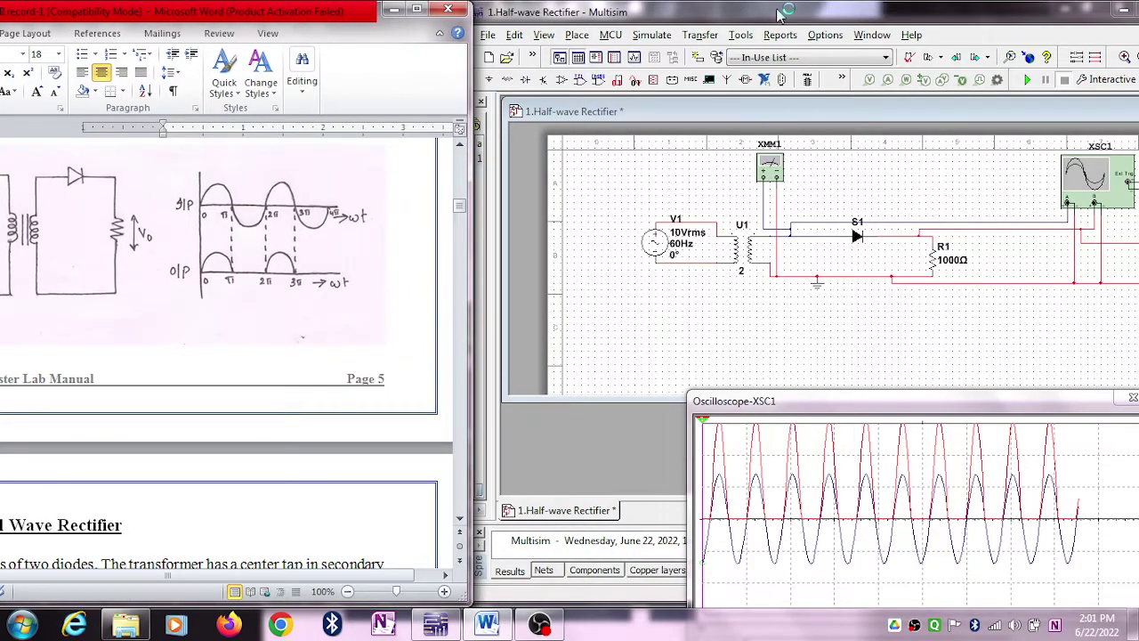
{"action": "left_click_drag", "start_coordinate": [789, 12], "coordinate": [583, 12]}
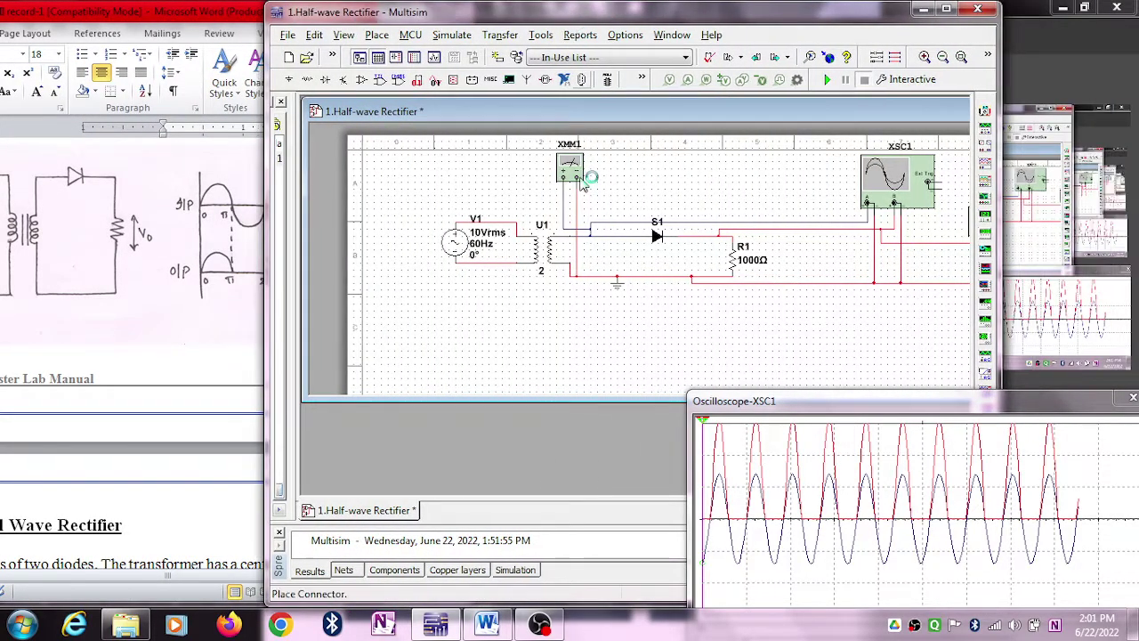
Step: Widen Multisim, delete multimeter XMM1 with its wires, and move the oscilloscope aside
{"action": "scroll", "coordinate": [850, 338], "scroll_direction": "up", "scroll_amount": 2}
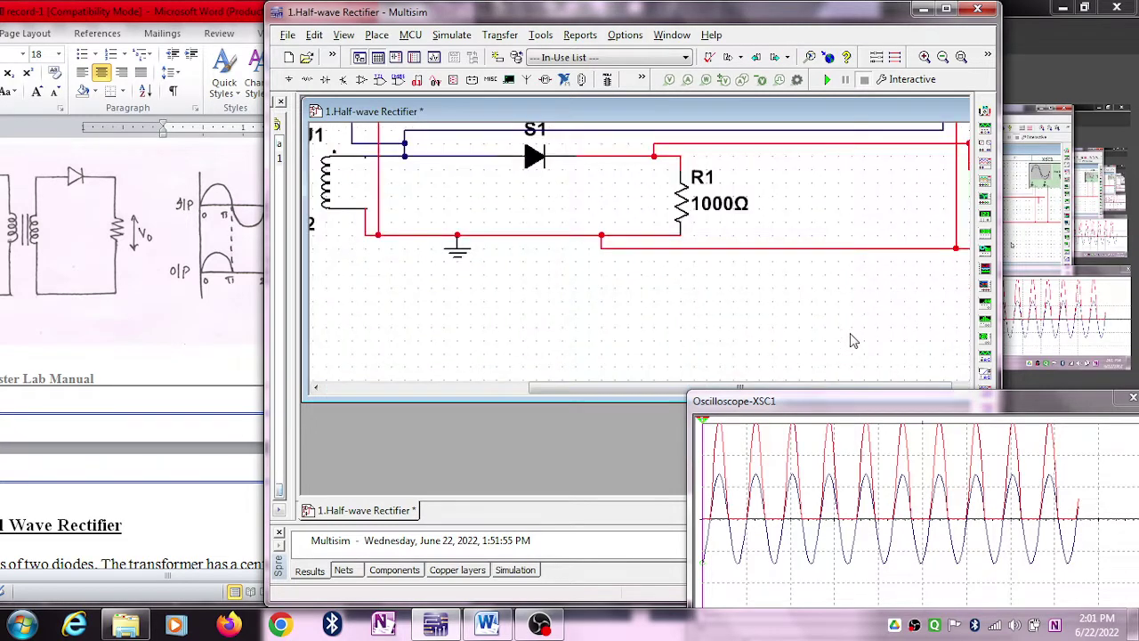
{"action": "scroll", "coordinate": [850, 340], "scroll_direction": "down", "scroll_amount": 2}
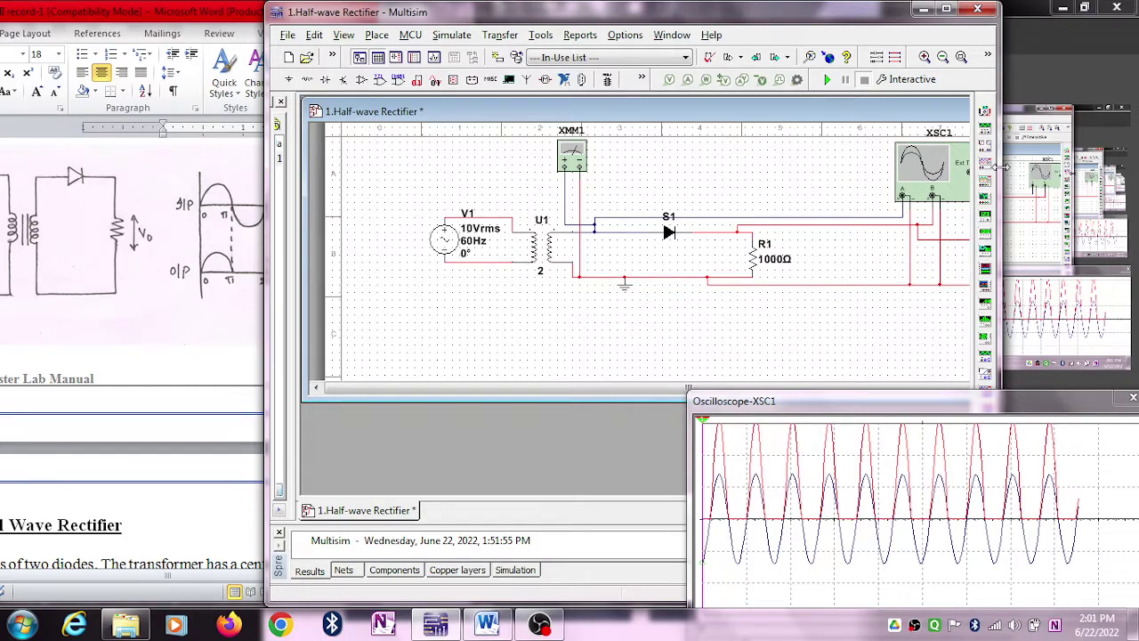
{"action": "left_click_drag", "start_coordinate": [1006, 166], "coordinate": [1136, 167]}
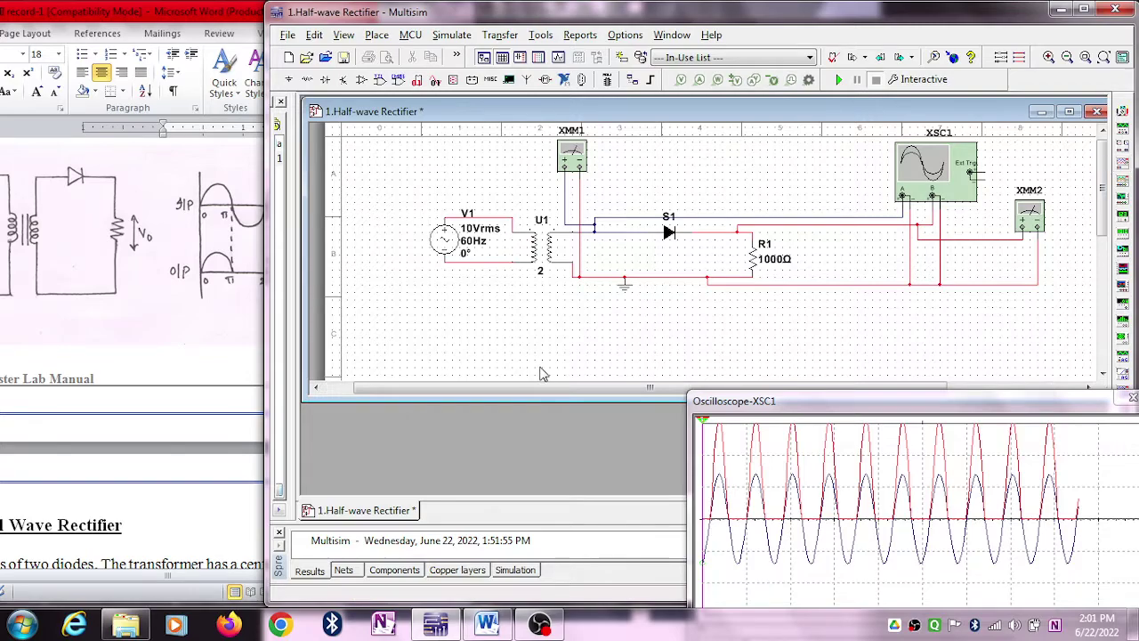
{"action": "scroll", "coordinate": [541, 374], "scroll_direction": "down", "scroll_amount": 2}
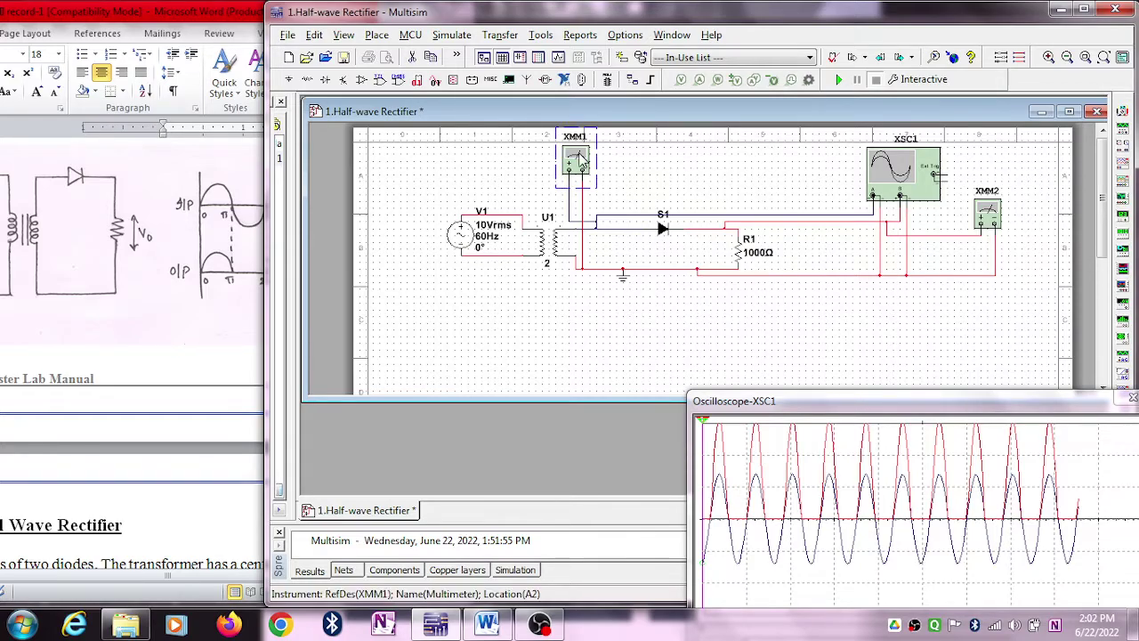
{"action": "key", "text": "Delete"}
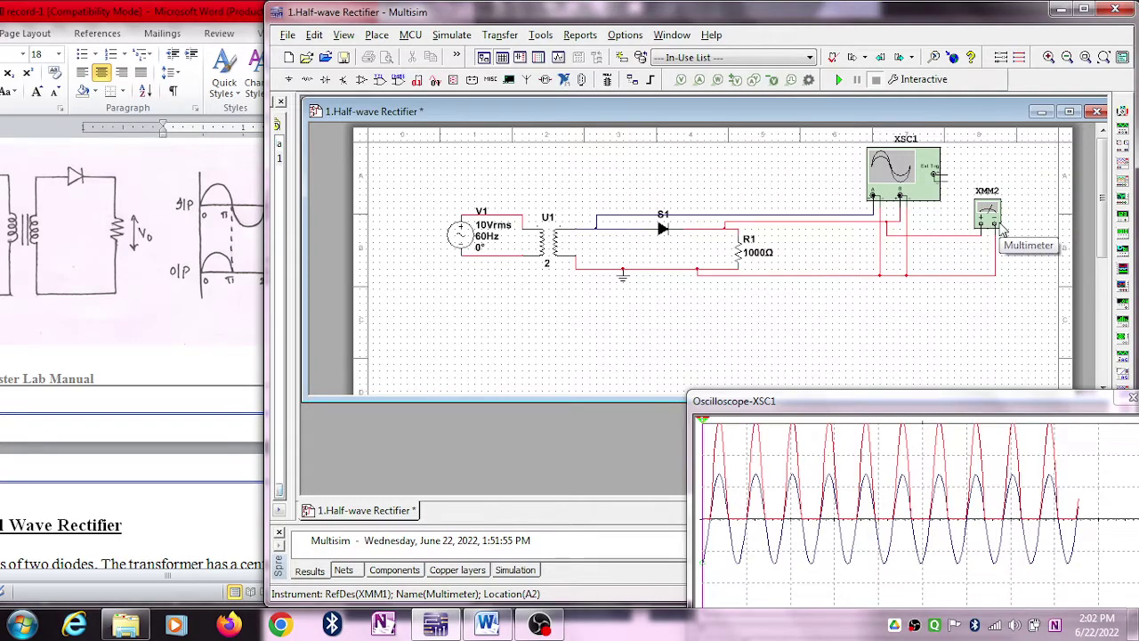
{"action": "left_click_drag", "start_coordinate": [890, 408], "coordinate": [638, 323]}
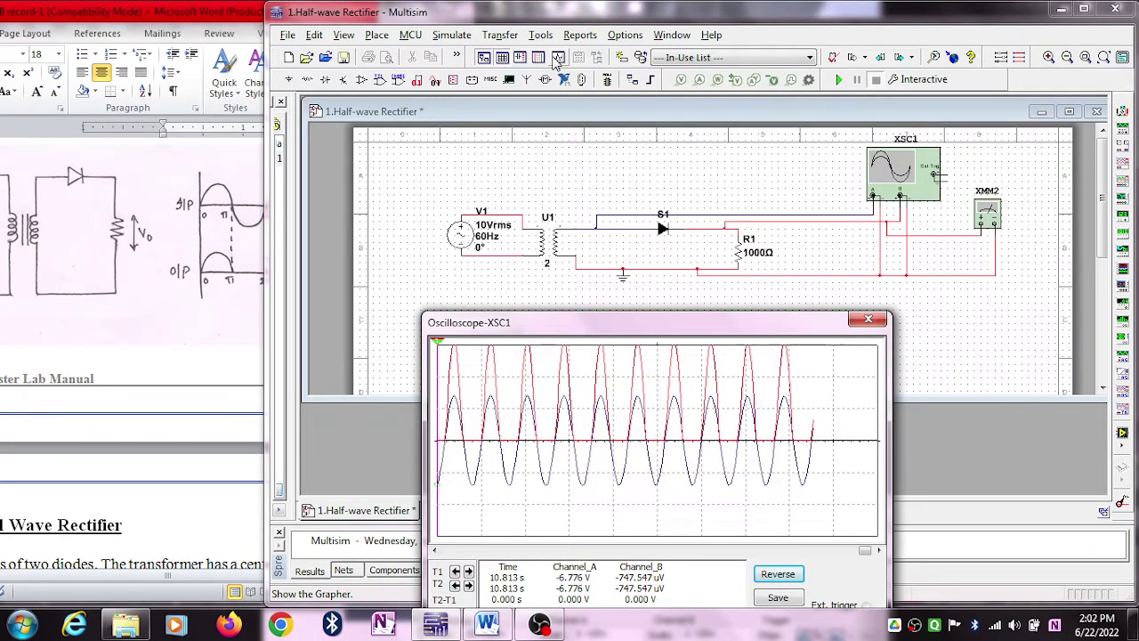
Step: Run the simulation and set the oscilloscope timebase to 10 ms/Div
{"action": "left_click", "coordinate": [454, 36]}
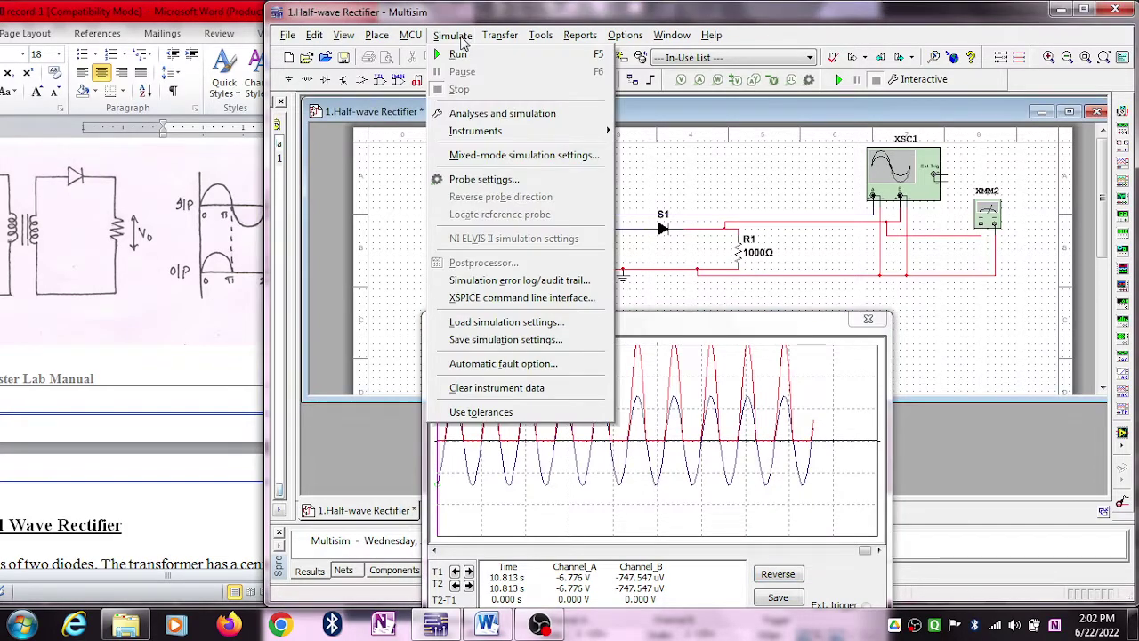
{"action": "left_click", "coordinate": [456, 54]}
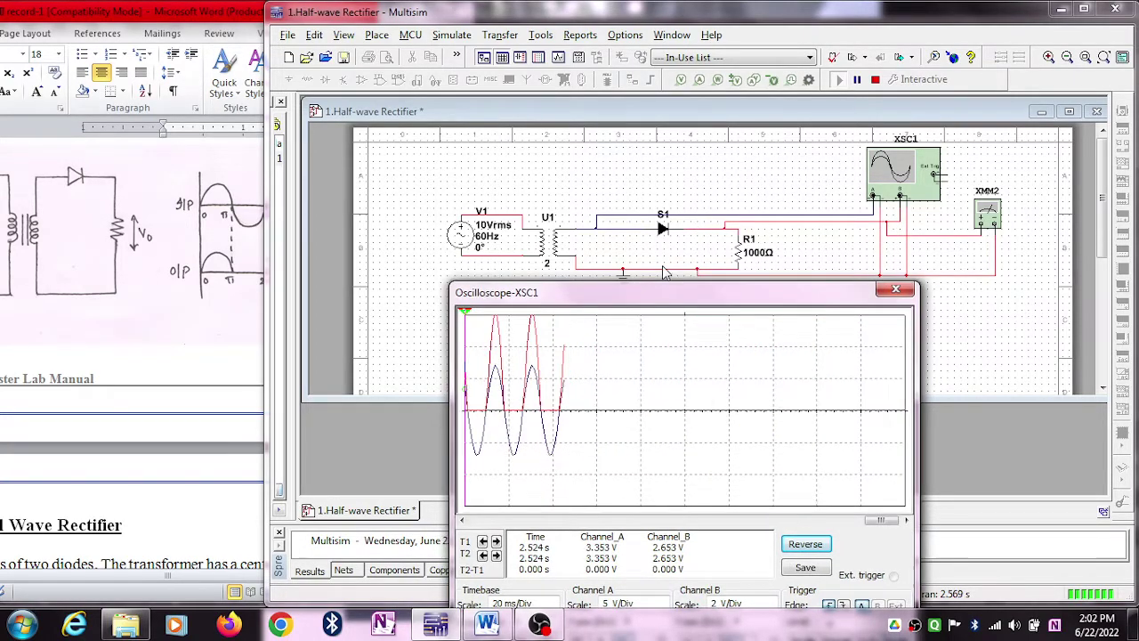
{"action": "left_click_drag", "start_coordinate": [570, 295], "coordinate": [655, 182]}
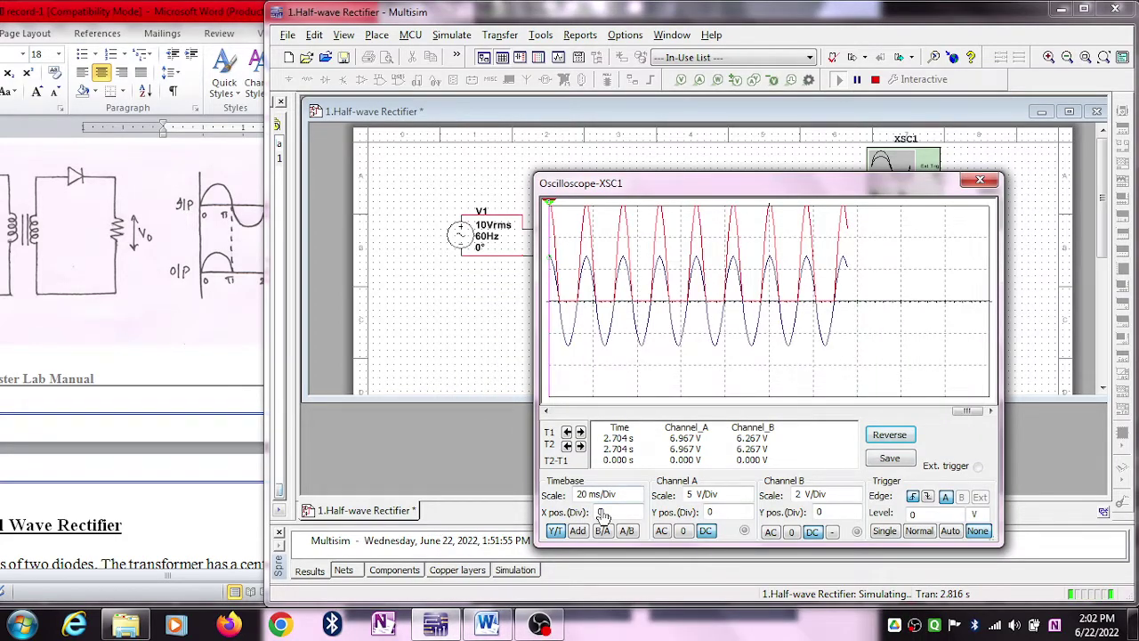
{"action": "left_click", "coordinate": [636, 501]}
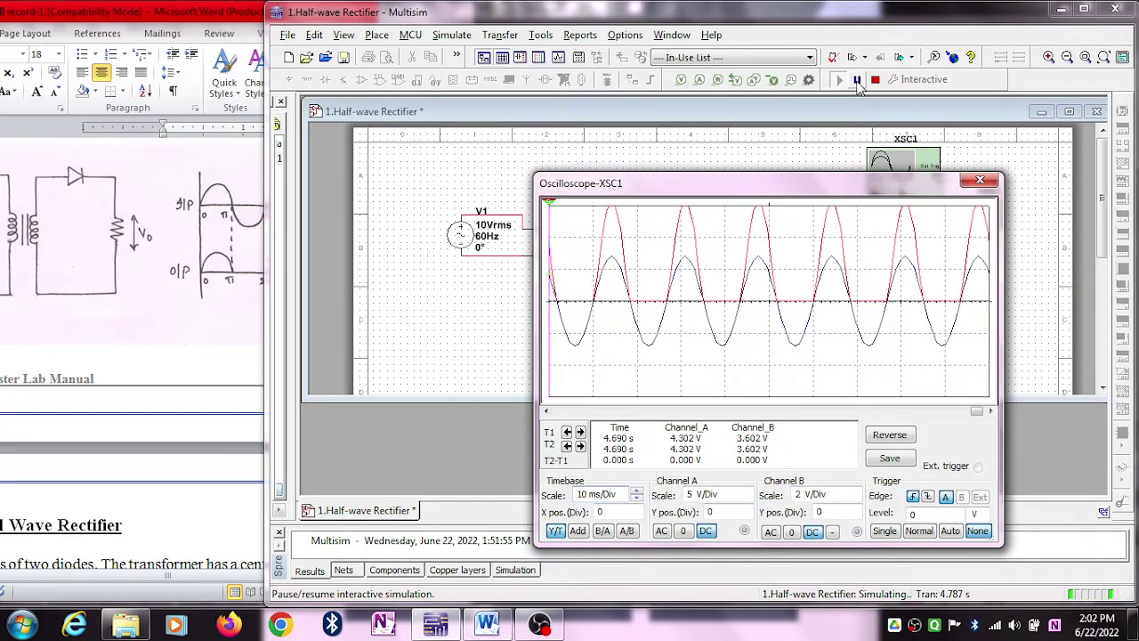
Step: Pause and stop the simulation, then rerun it and stop it at 0.400 s
{"action": "left_click", "coordinate": [858, 80]}
{"action": "left_click", "coordinate": [875, 80]}
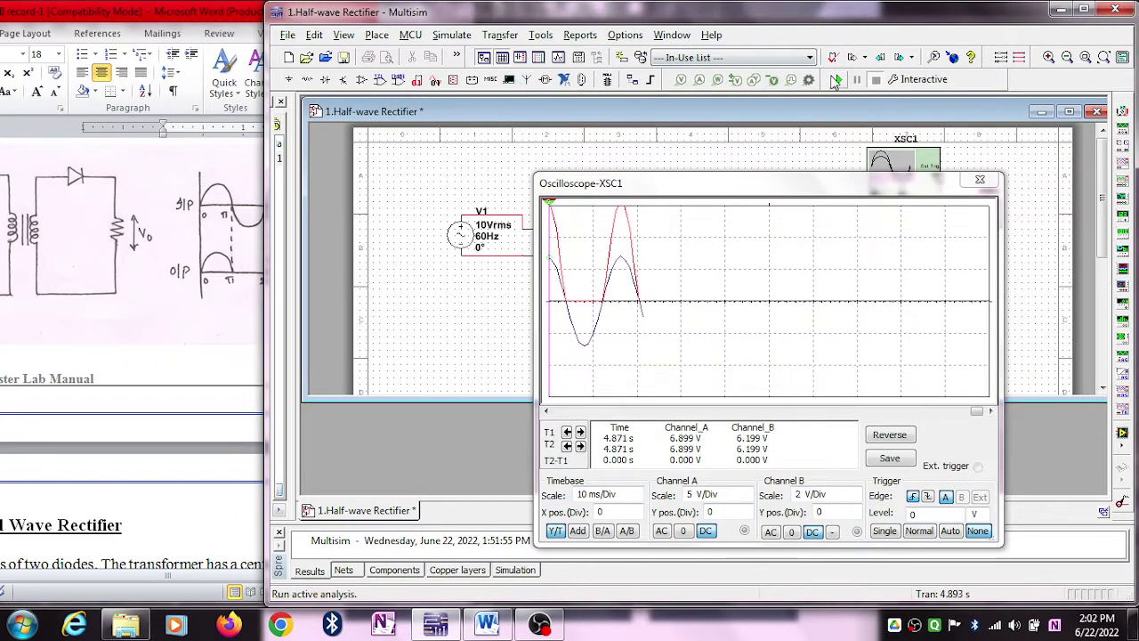
{"action": "left_click", "coordinate": [837, 80]}
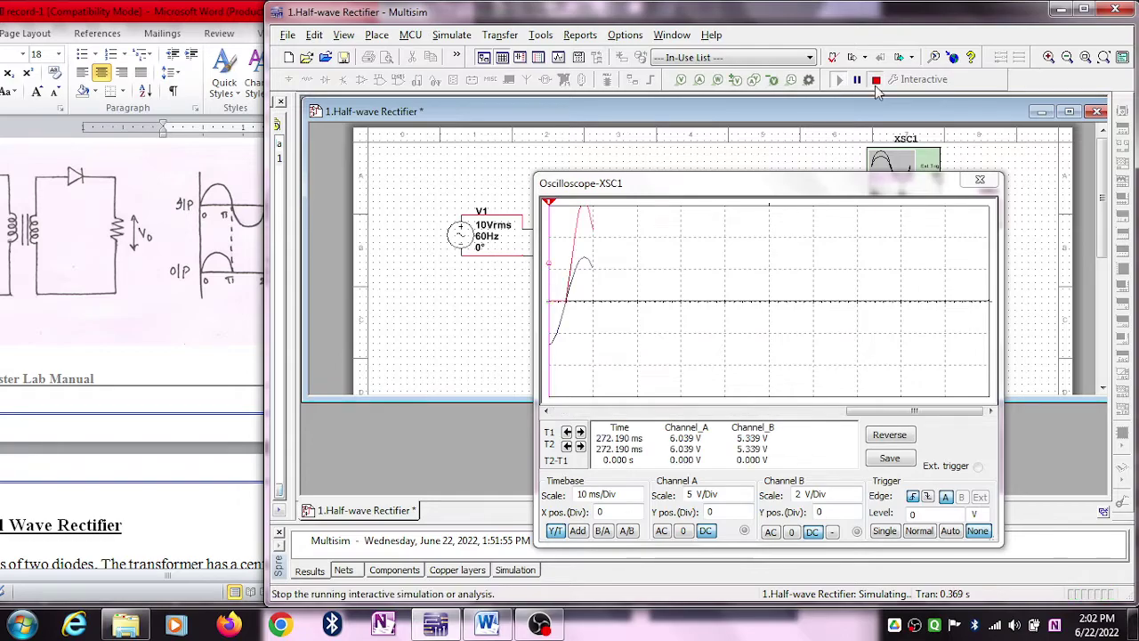
{"action": "left_click", "coordinate": [875, 81]}
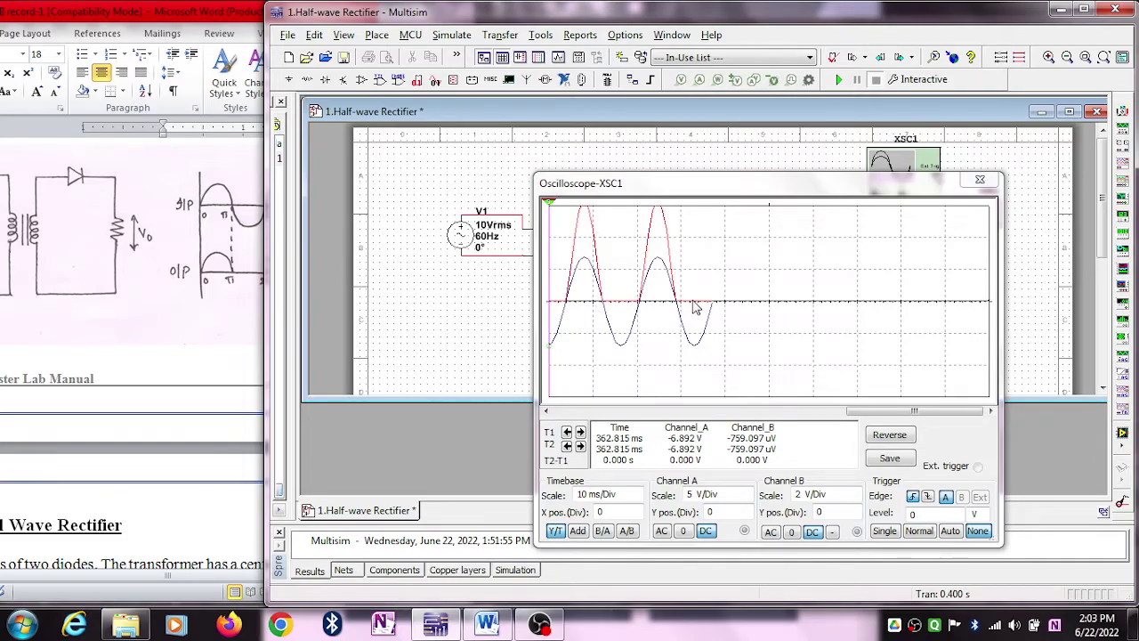
Step: Open multimeter XMM2's panel and set it to AC measurement
{"action": "left_click_drag", "start_coordinate": [783, 175], "coordinate": [468, 253]}
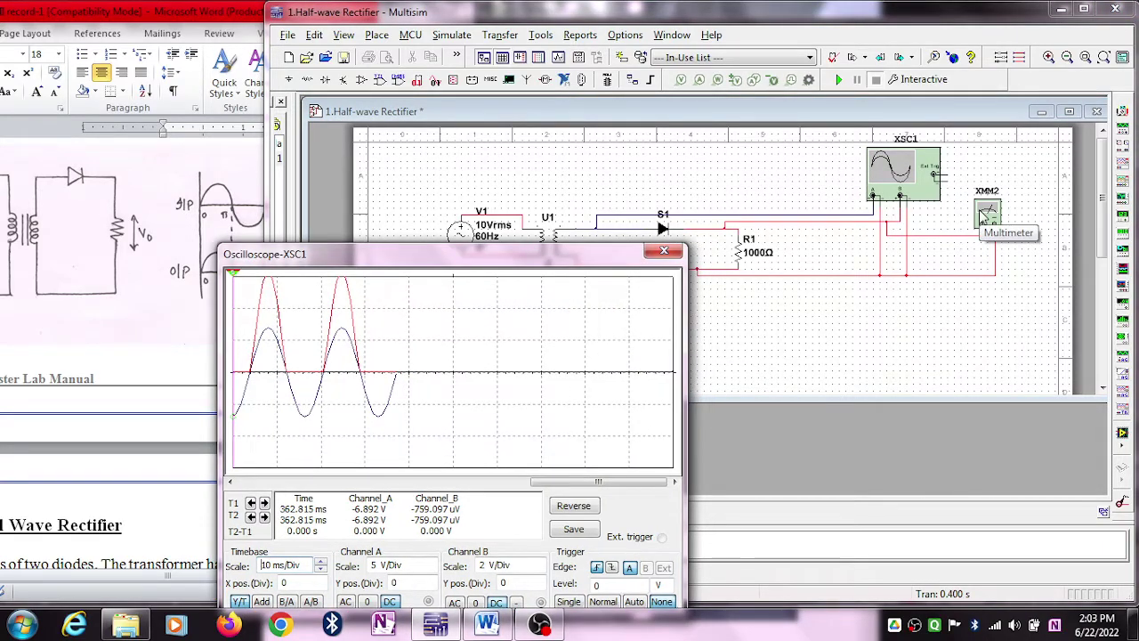
{"action": "double_click", "coordinate": [985, 215]}
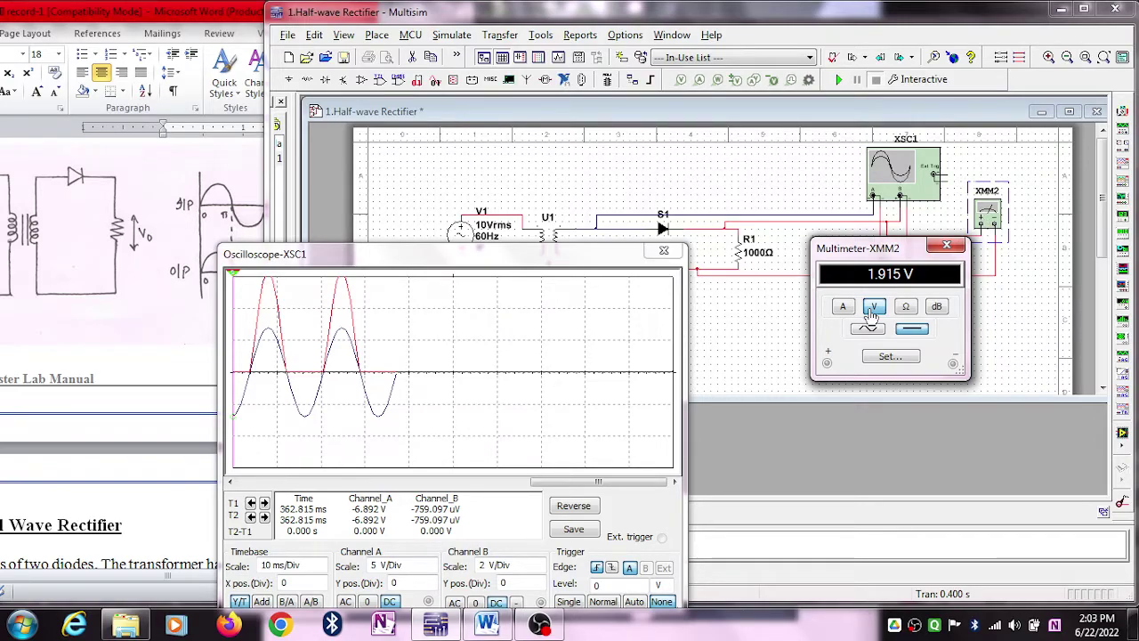
{"action": "left_click", "coordinate": [877, 332]}
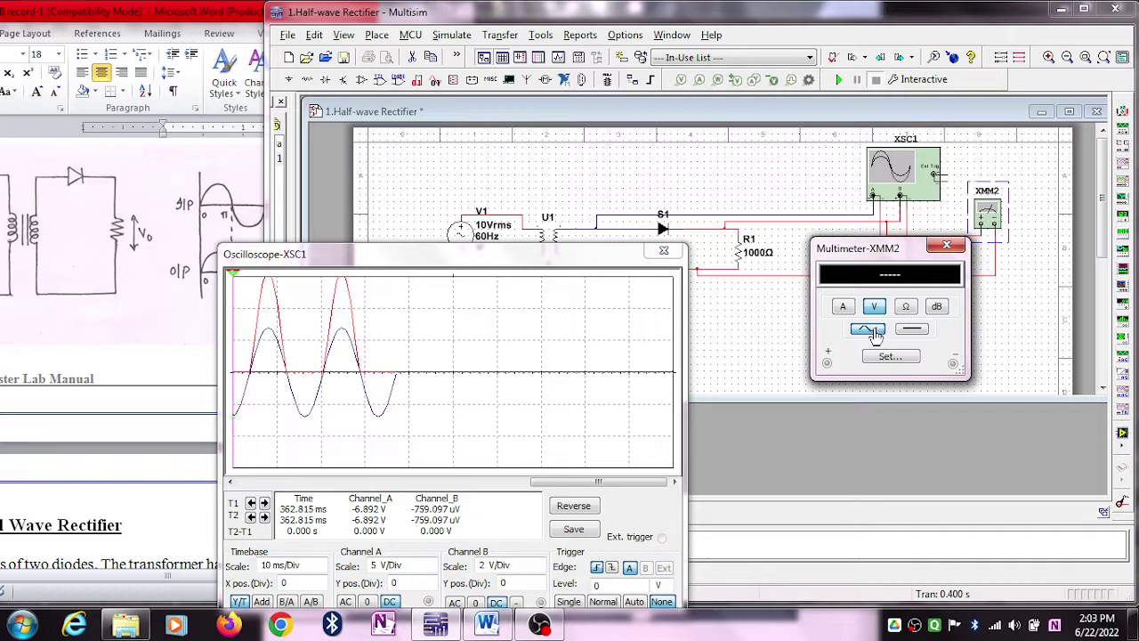
Step: Rerun the simulation with XMM2 on DC, reading 1.906 V across the 1000 Ω load
{"action": "left_click", "coordinate": [838, 79]}
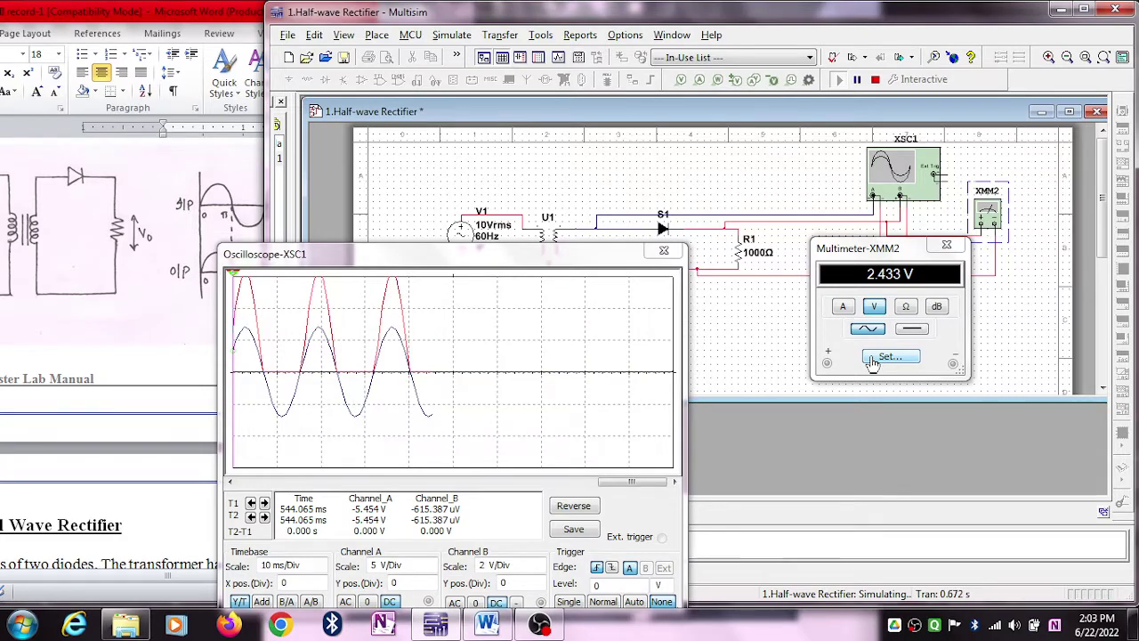
{"action": "left_click", "coordinate": [910, 331]}
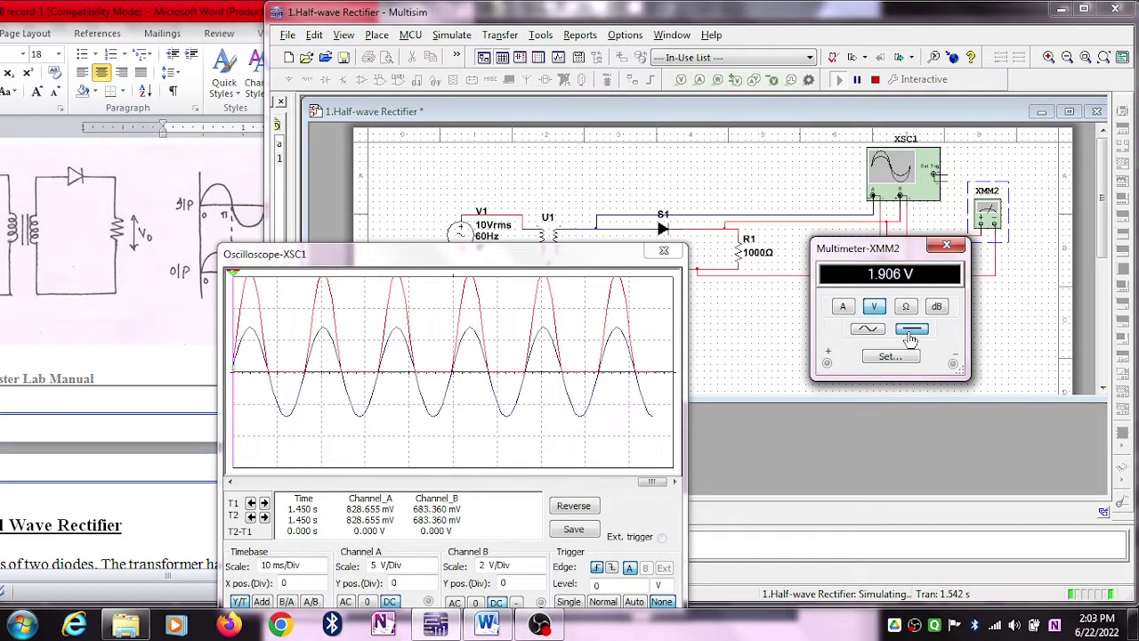
{"action": "left_click", "coordinate": [592, 258]}
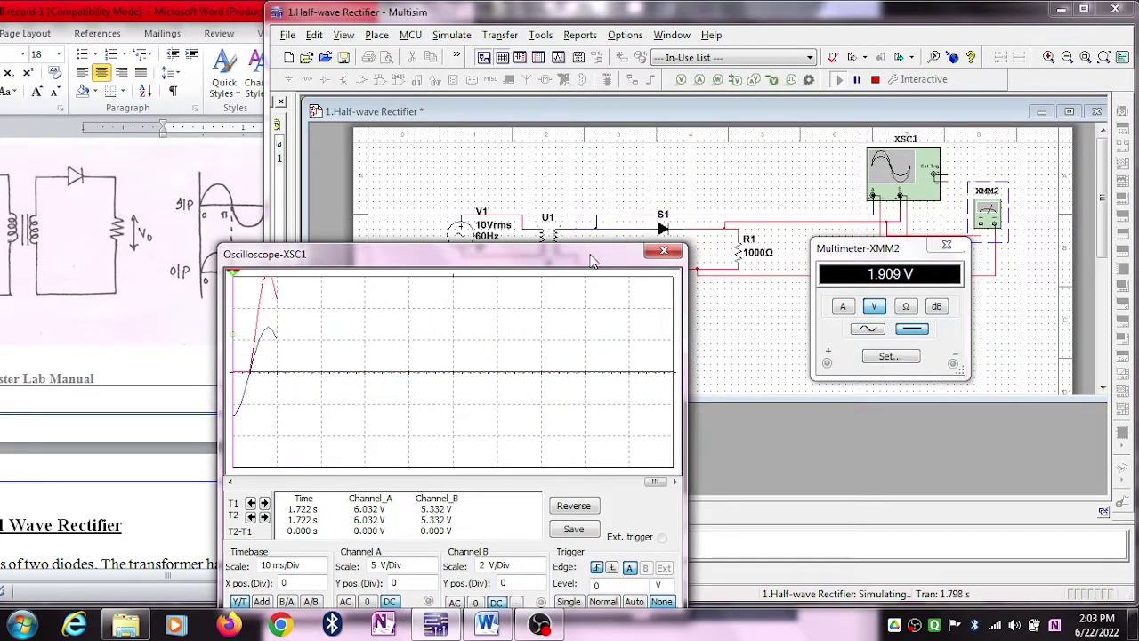
{"action": "left_click_drag", "start_coordinate": [592, 259], "coordinate": [970, 331]}
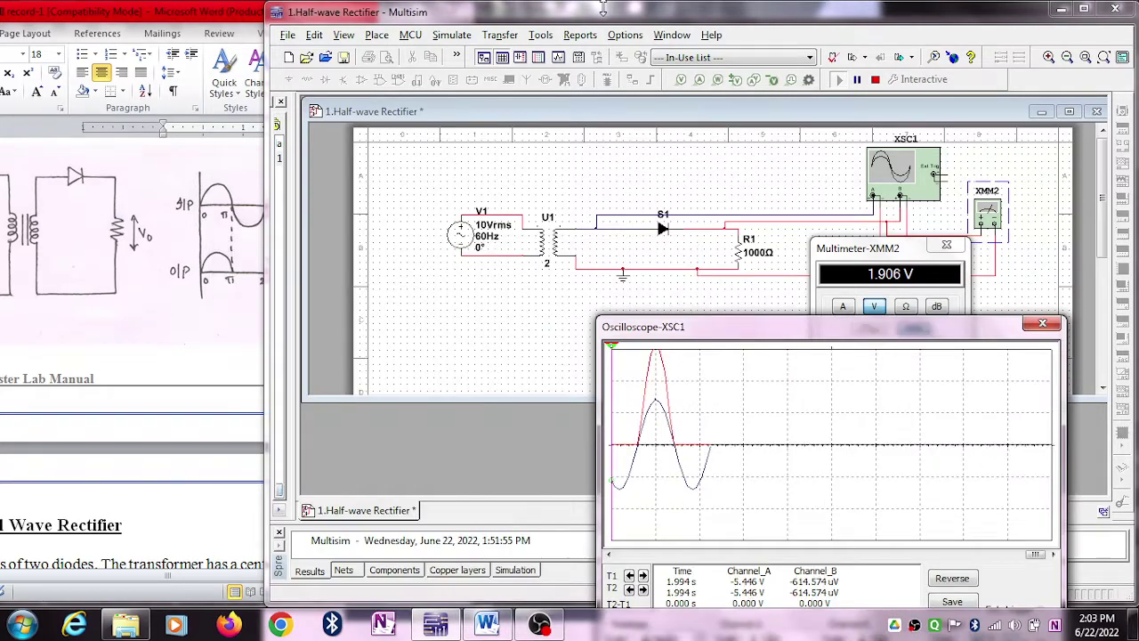
{"action": "left_click_drag", "start_coordinate": [603, 9], "coordinate": [844, 8]}
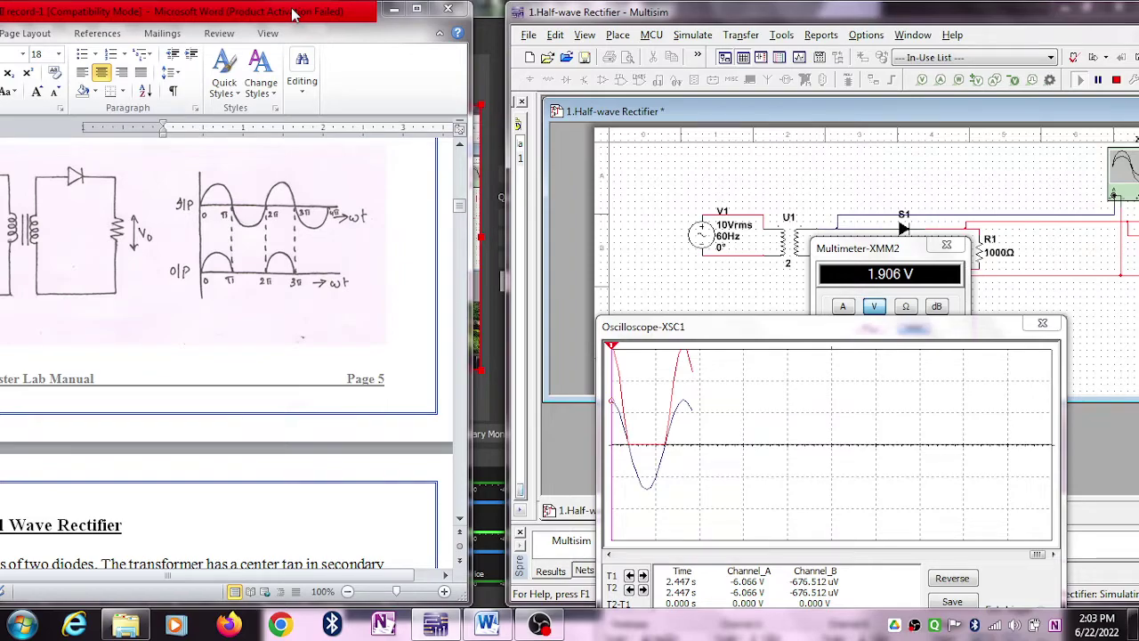
Step: Scroll the manual to page 7's Half-Wave Rectifier table with RL, Vrms, Vdc and γ columns
{"action": "left_click_drag", "start_coordinate": [294, 13], "coordinate": [484, 12]}
{"action": "scroll", "coordinate": [388, 294], "scroll_direction": "down", "scroll_amount": 8}
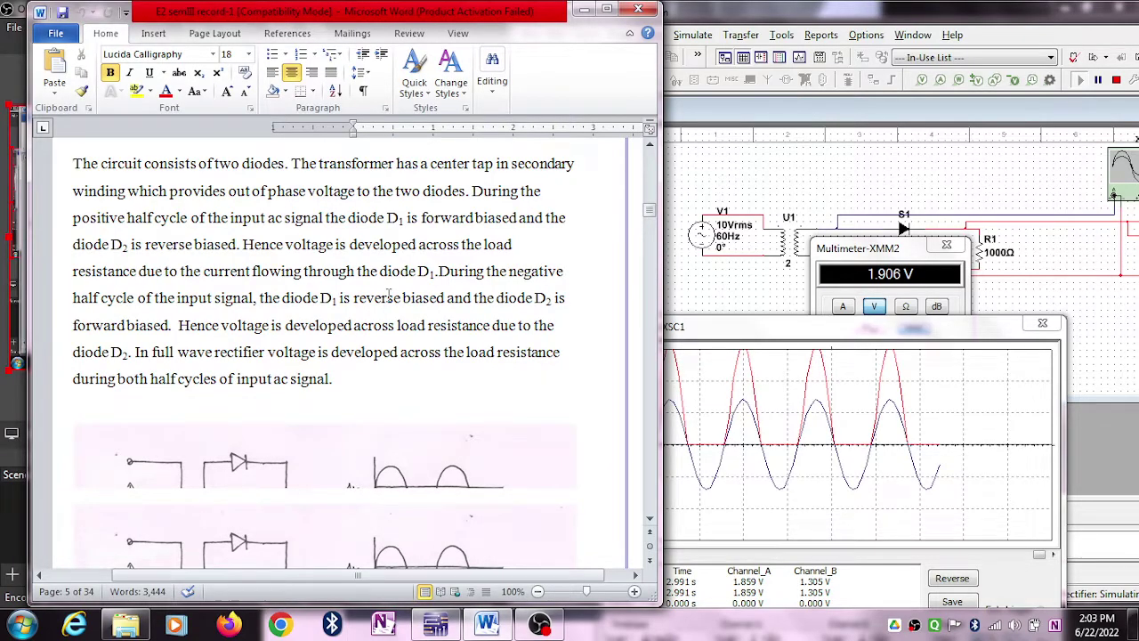
{"action": "scroll", "coordinate": [388, 297], "scroll_direction": "down", "scroll_amount": 5}
{"action": "scroll", "coordinate": [441, 294], "scroll_direction": "down", "scroll_amount": 6}
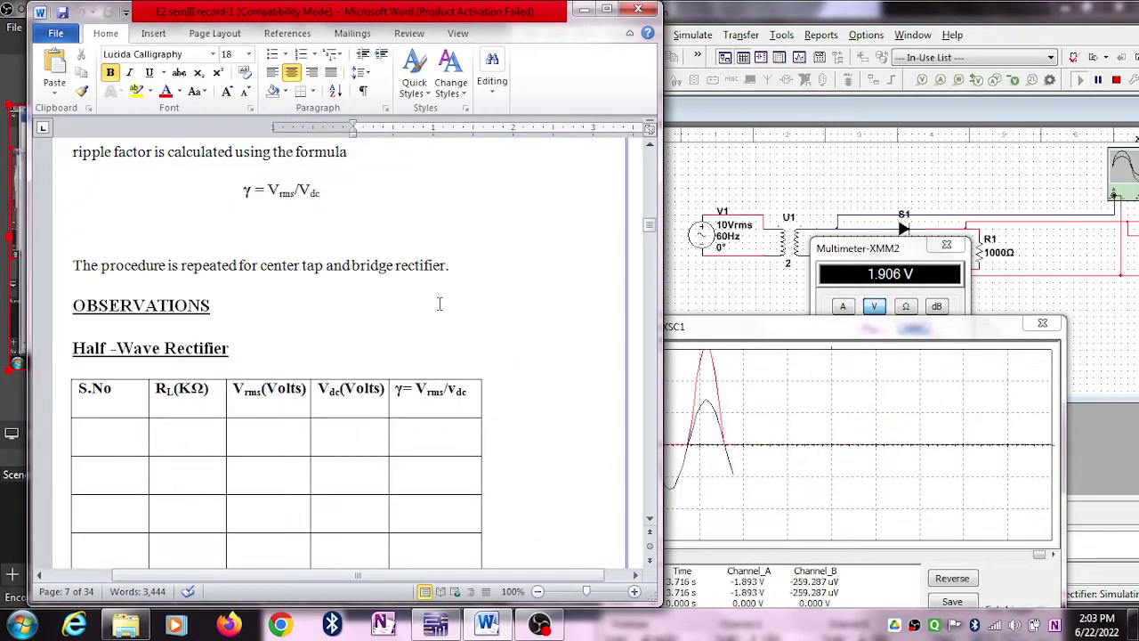
{"action": "scroll", "coordinate": [438, 304], "scroll_direction": "down", "scroll_amount": 2}
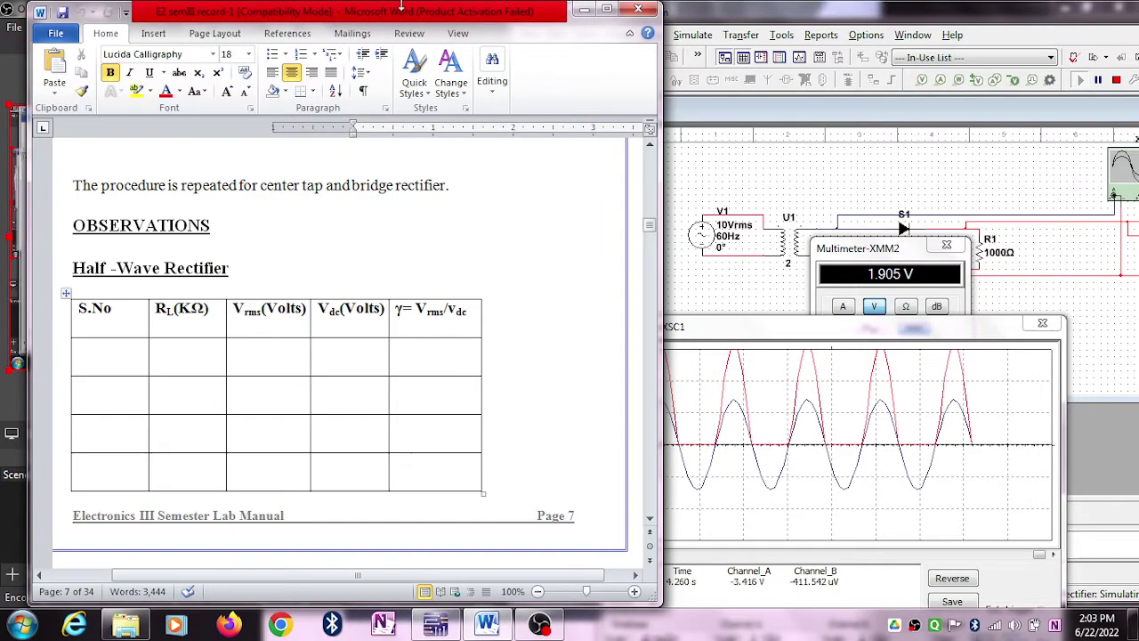
{"action": "left_click_drag", "start_coordinate": [401, 7], "coordinate": [289, 9]}
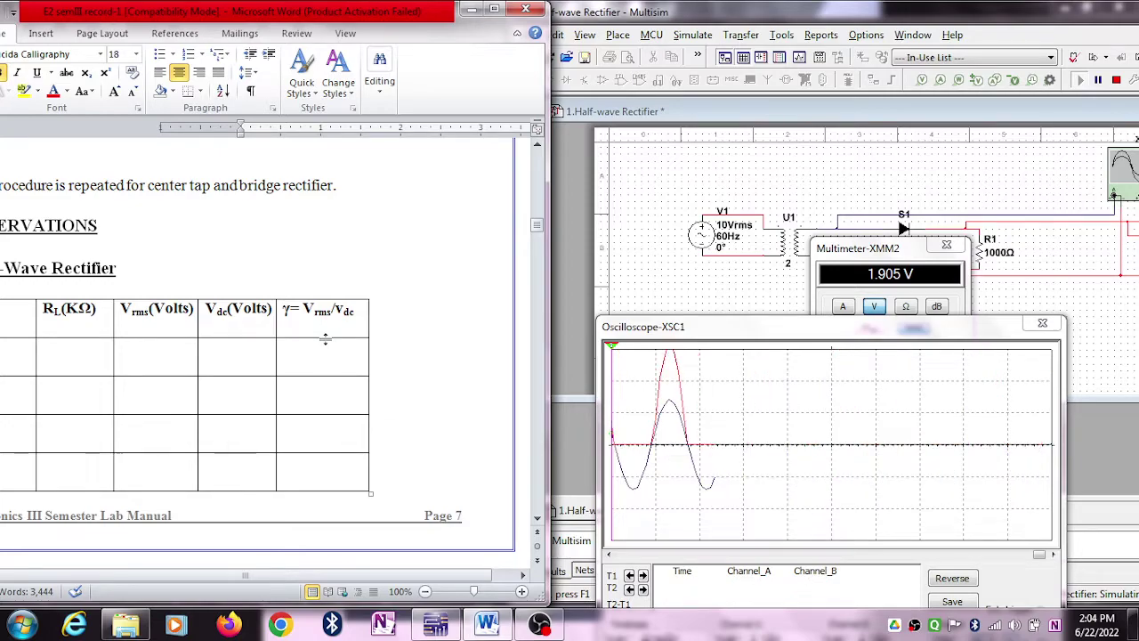
Step: Read XMM2 on AC (2.438 V), then back on DC (1.905 V) for the 1000 Ω load
{"action": "left_click_drag", "start_coordinate": [855, 16], "coordinate": [745, 16]}
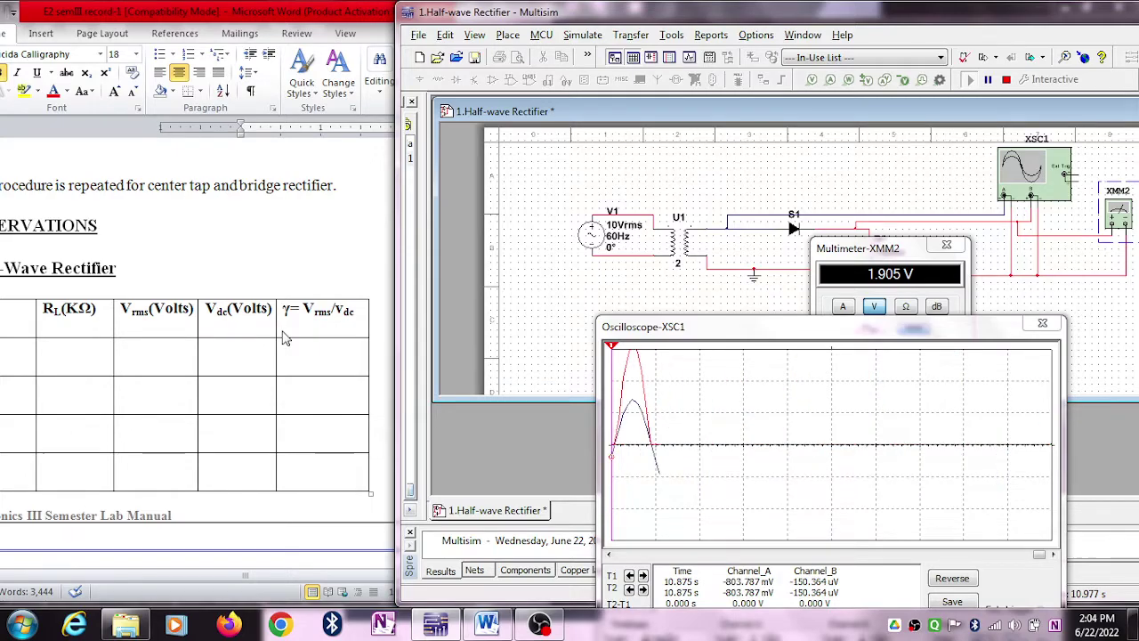
{"action": "left_click_drag", "start_coordinate": [867, 12], "coordinate": [712, 12]}
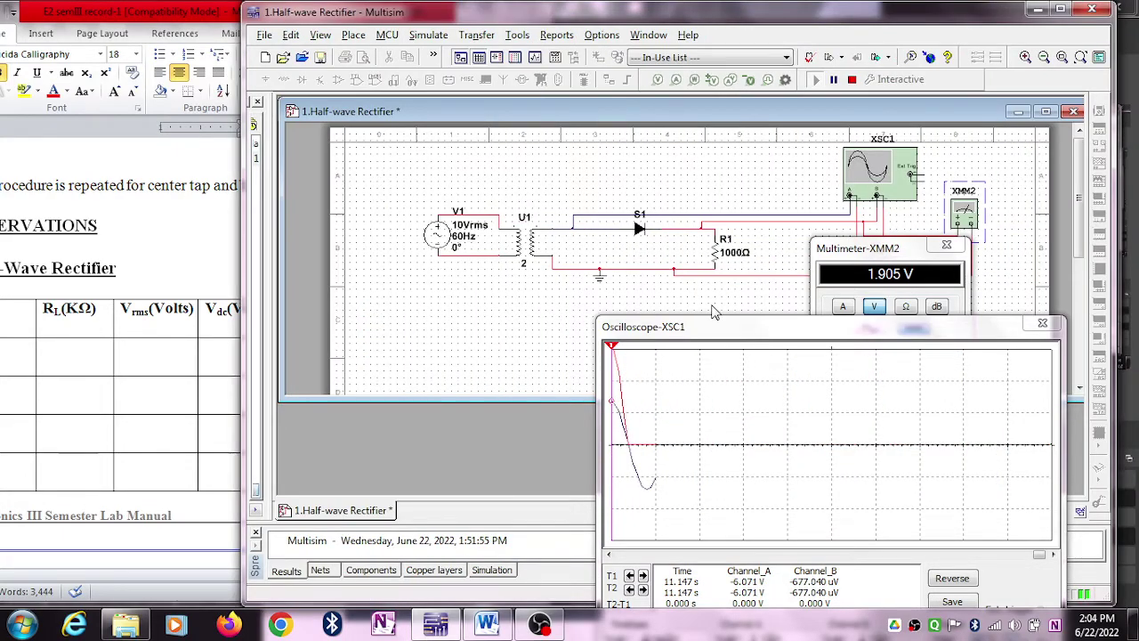
{"action": "left_click_drag", "start_coordinate": [729, 340], "coordinate": [442, 338]}
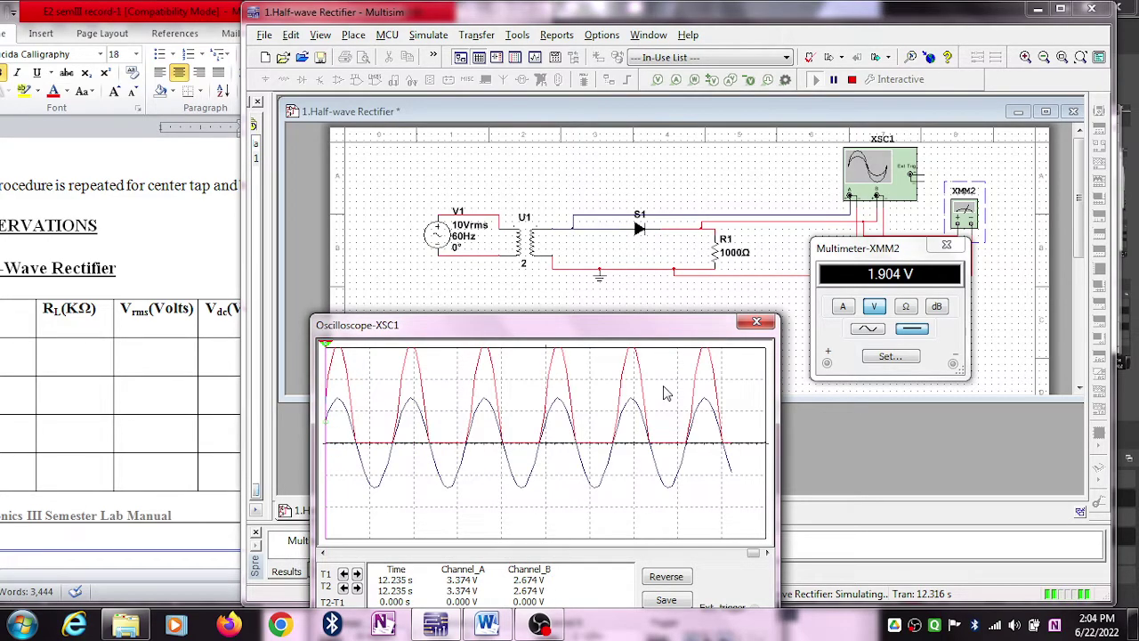
{"action": "left_click", "coordinate": [877, 332]}
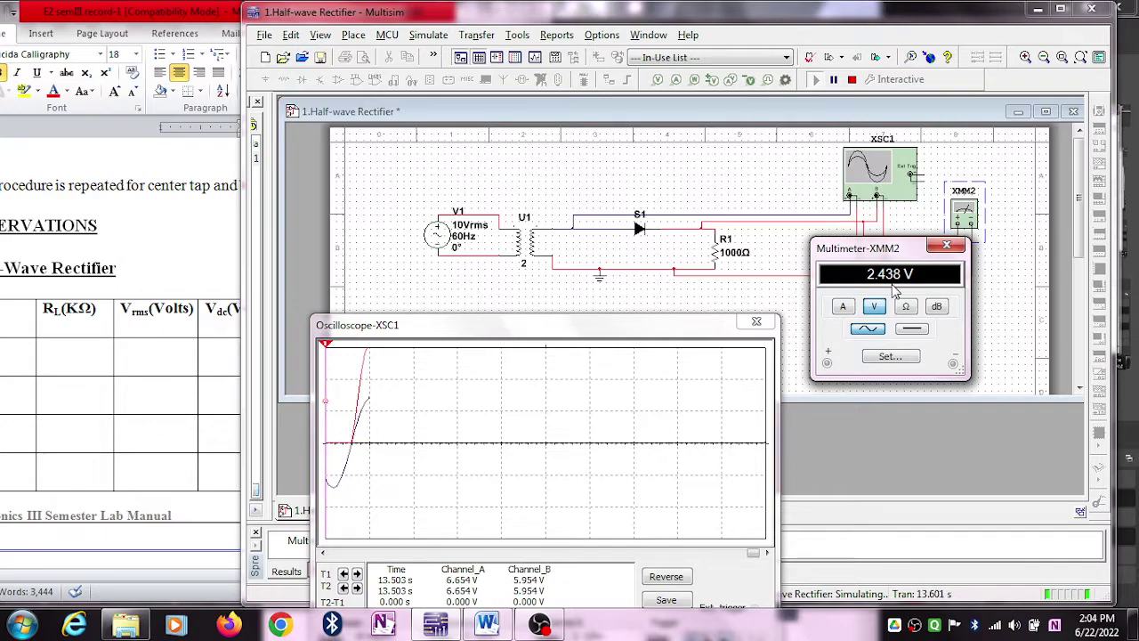
{"action": "left_click", "coordinate": [917, 331]}
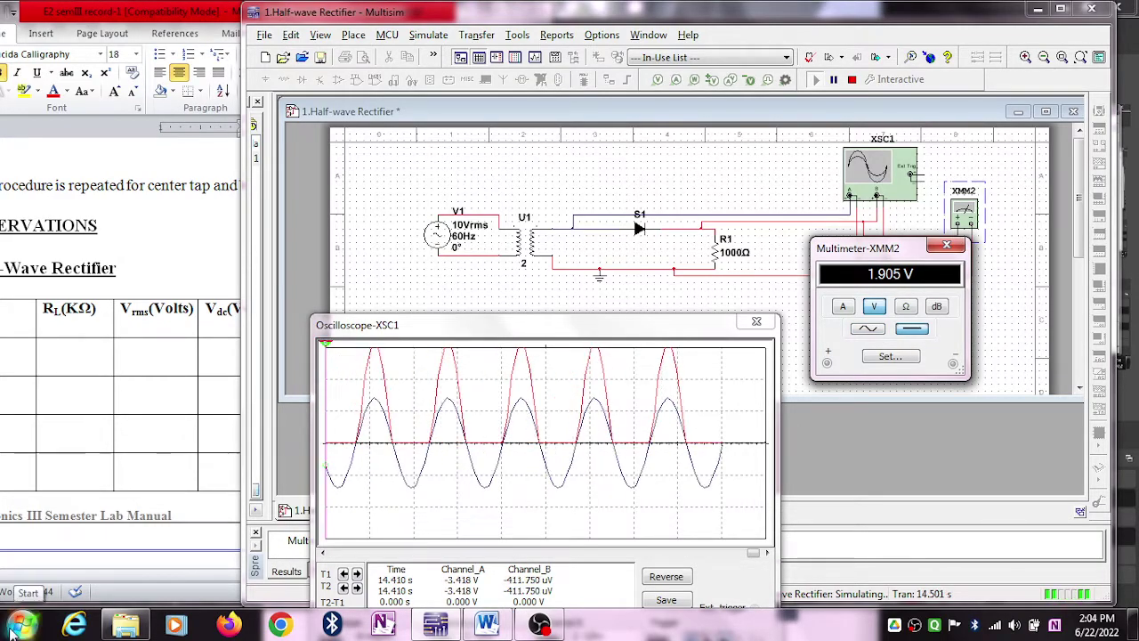
Step: Launch Calculator and recheck the multimeter's AC reading
{"action": "left_click", "coordinate": [20, 626]}
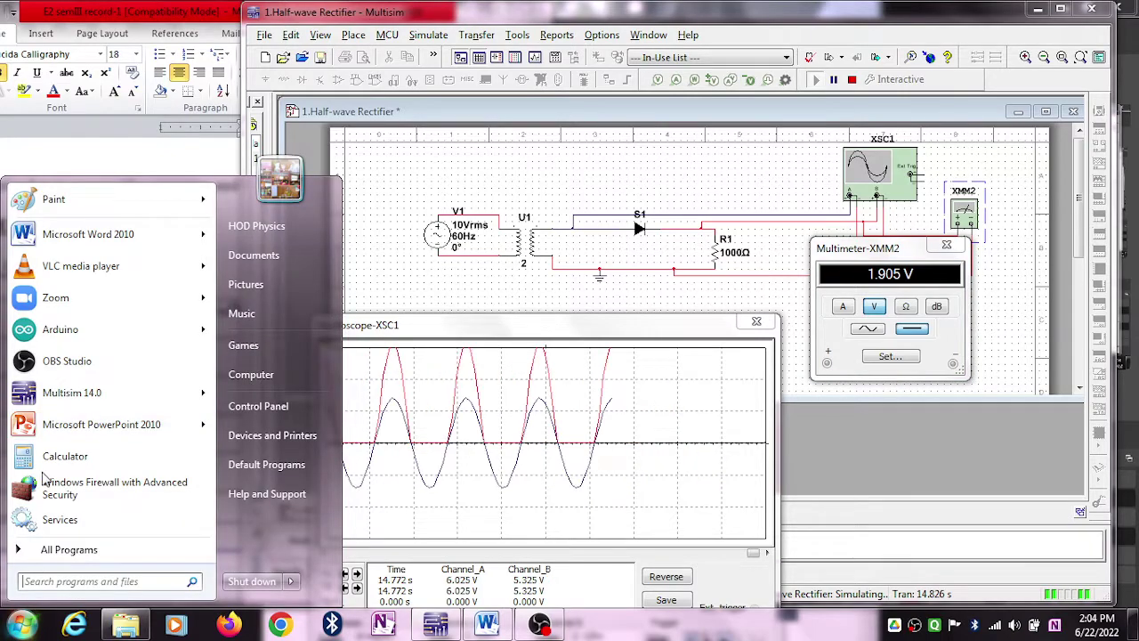
{"action": "left_click", "coordinate": [49, 457]}
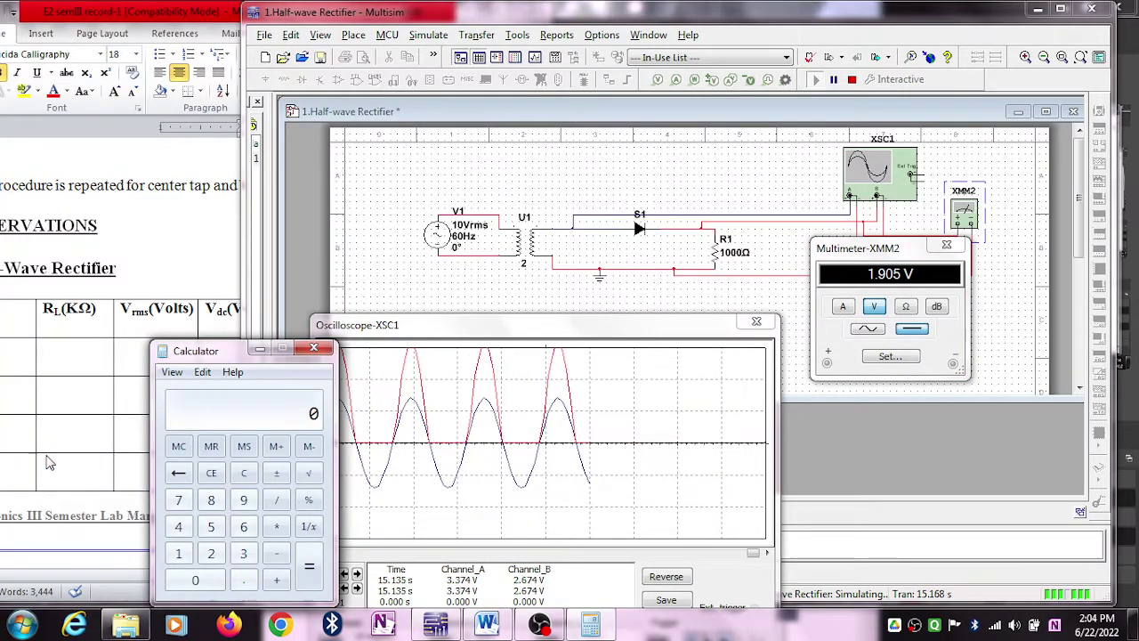
{"action": "left_click", "coordinate": [880, 331]}
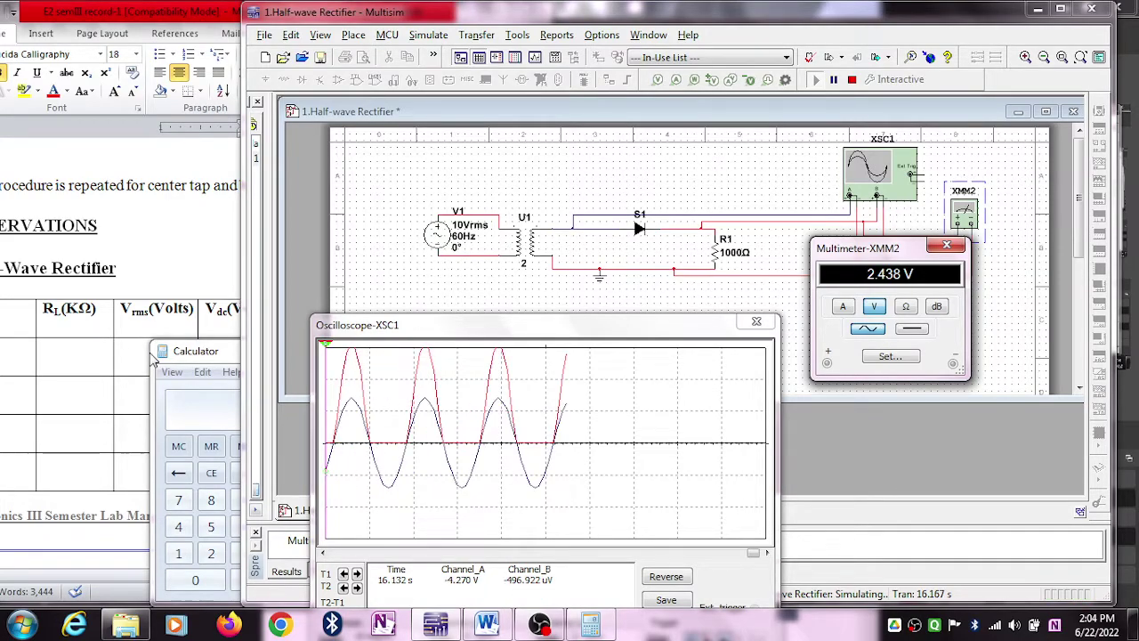
{"action": "left_click_drag", "start_coordinate": [153, 354], "coordinate": [89, 316]}
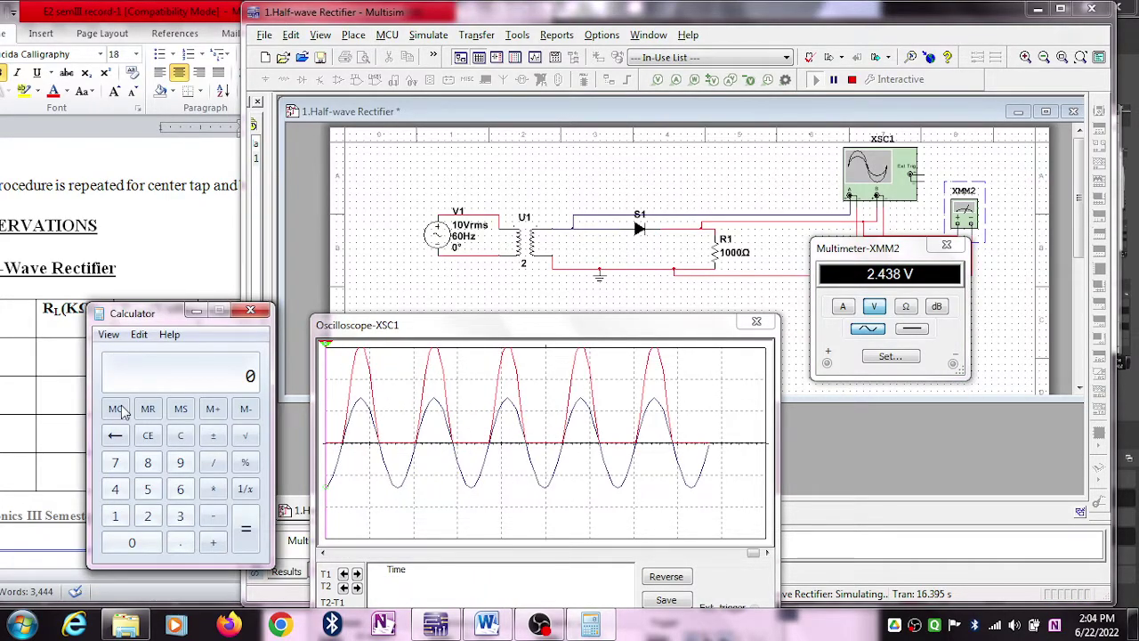
Step: Compute 2.44 ÷ 1.91 in Calculator, giving 1.27748691099476
{"action": "type", "text": "2.4"}
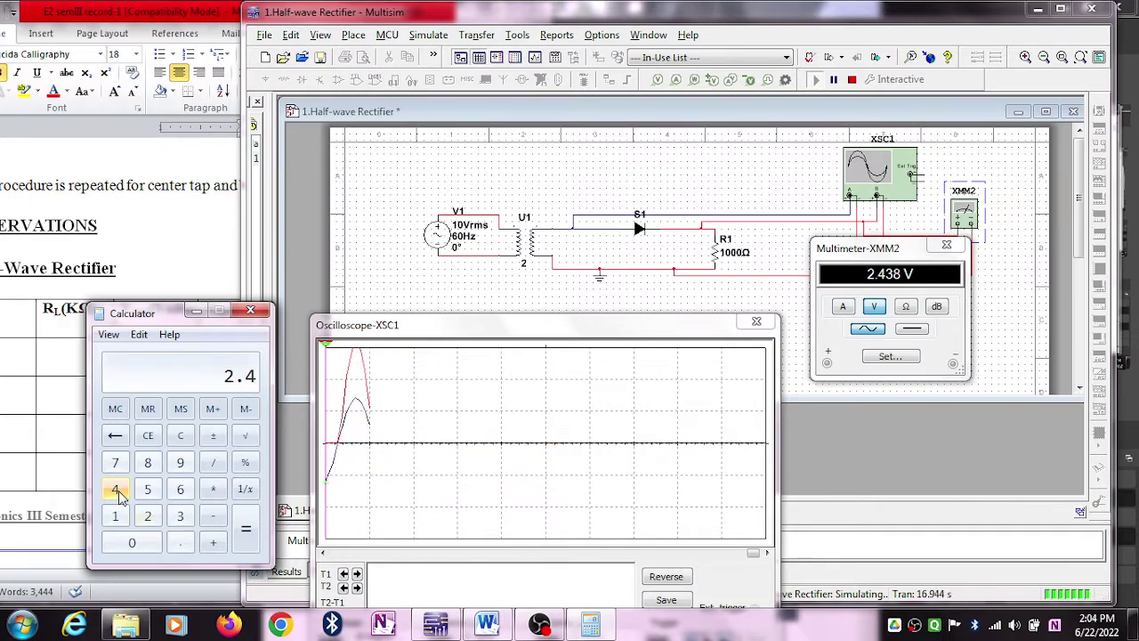
{"action": "left_click", "coordinate": [119, 494]}
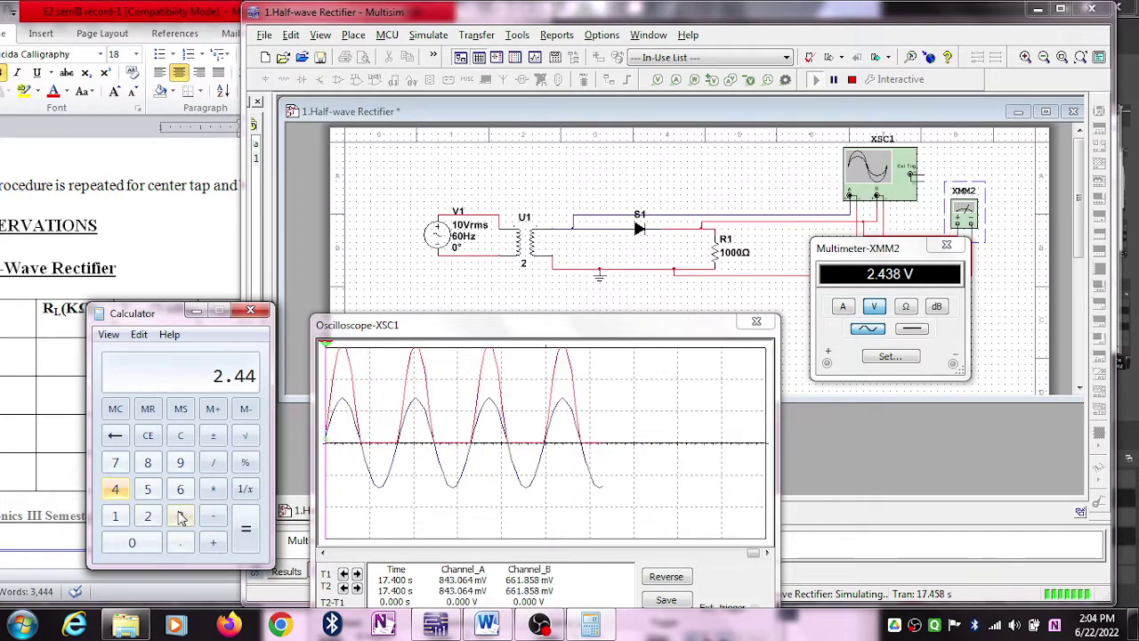
{"action": "left_click", "coordinate": [217, 463]}
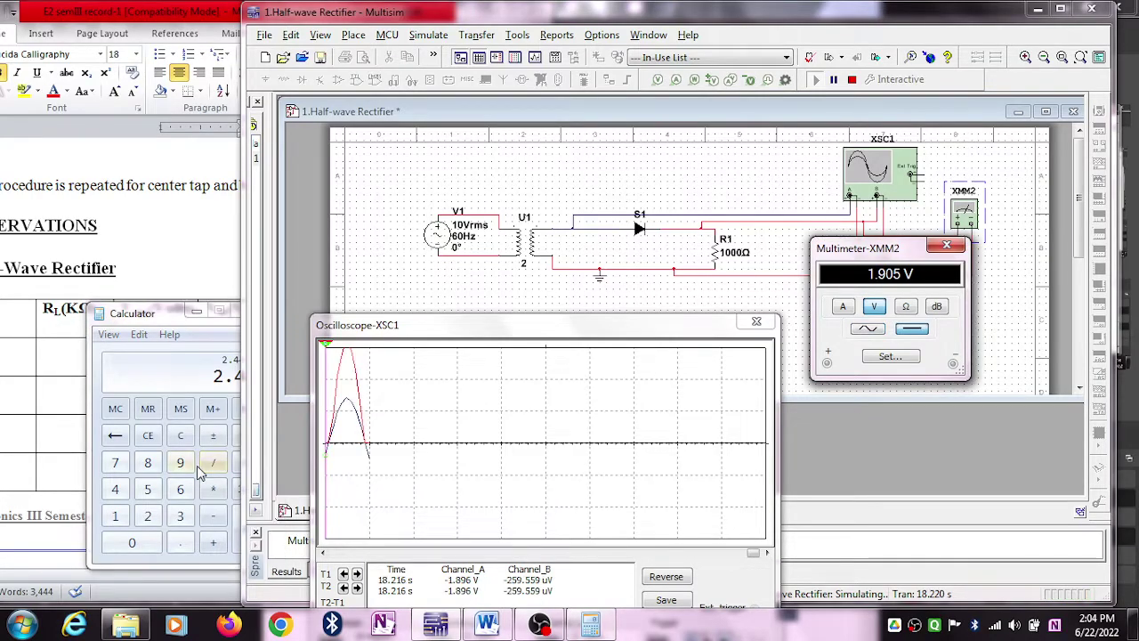
{"action": "left_click", "coordinate": [202, 472]}
{"action": "key", "text": "1"}
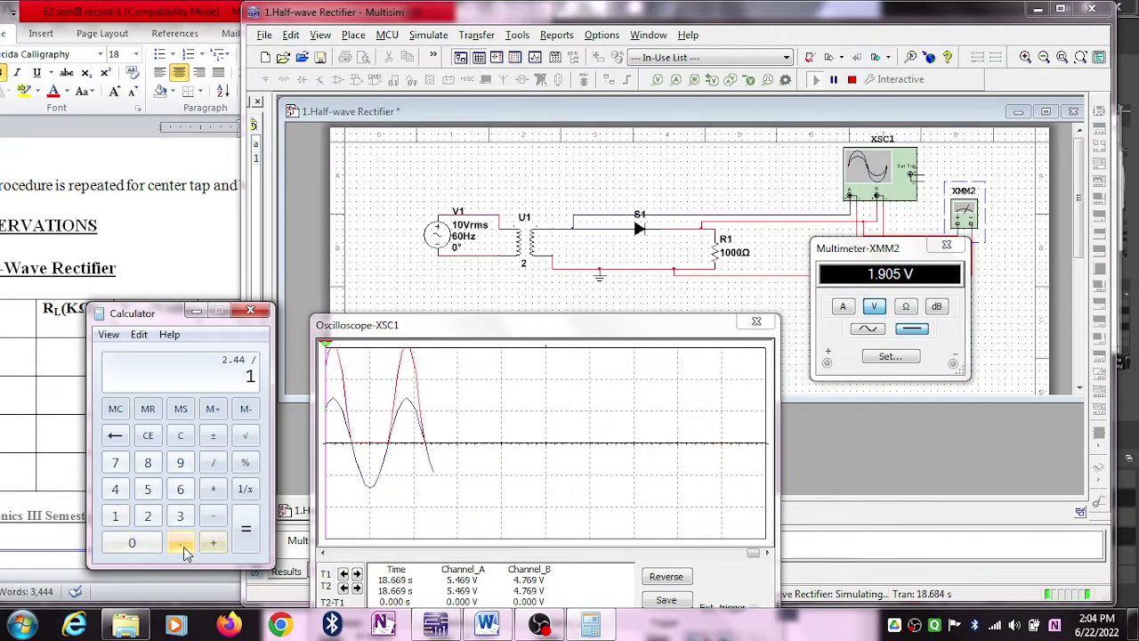
{"action": "left_click", "coordinate": [184, 550]}
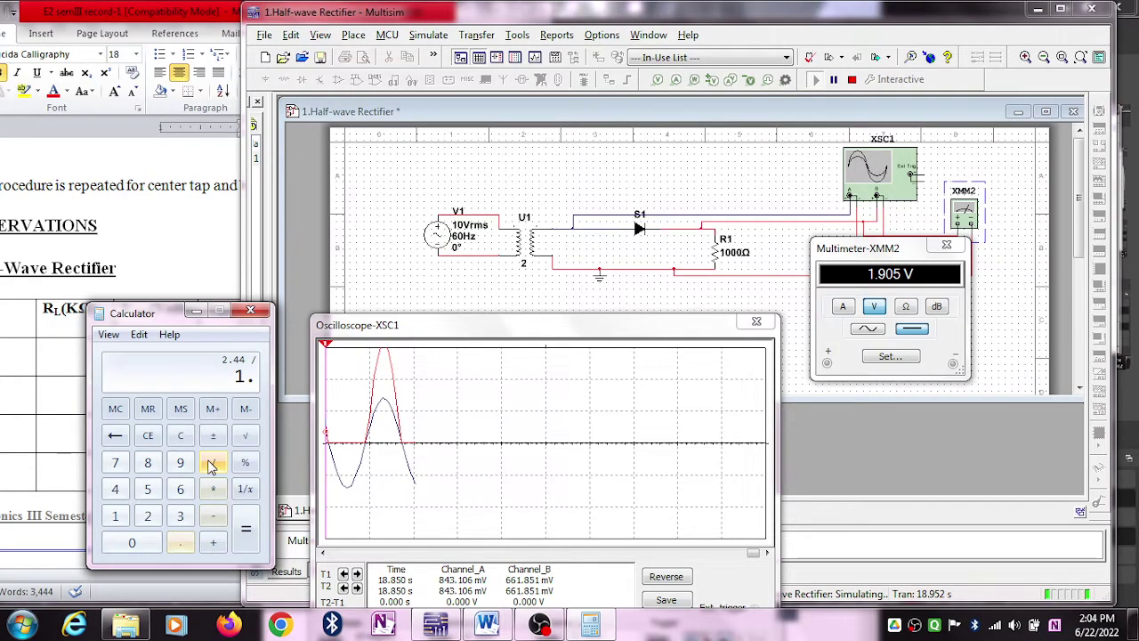
{"action": "type", "text": "91"}
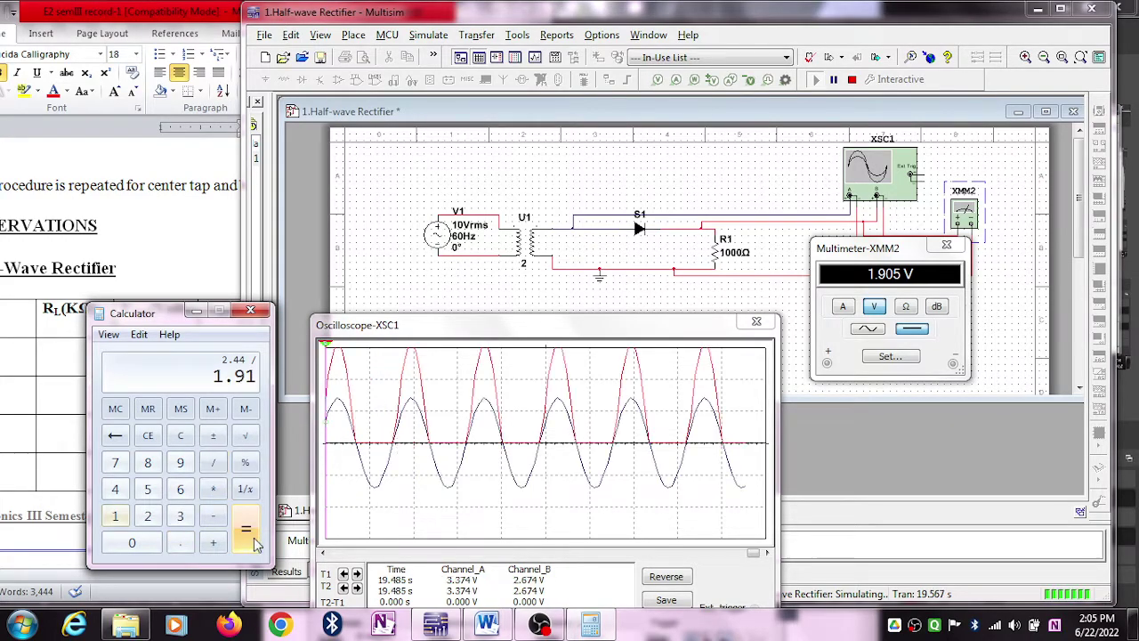
{"action": "left_click", "coordinate": [248, 536]}
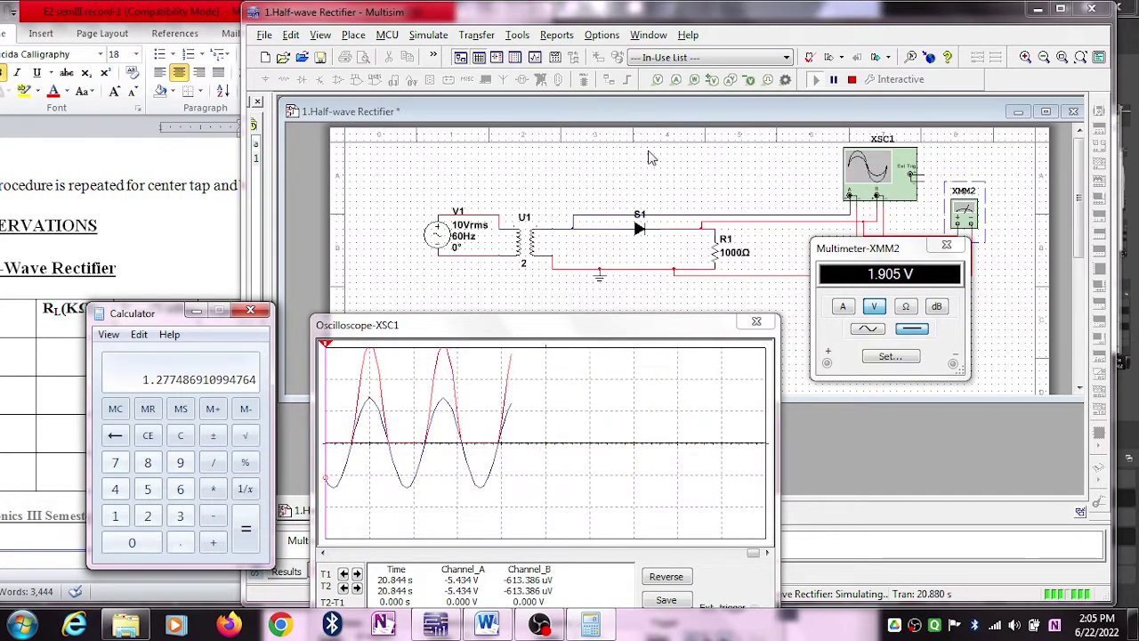
Step: Change R1 to 2 kΩ, rerun the simulation, and read 2.434 V AC on XMM2
{"action": "left_click", "coordinate": [650, 158]}
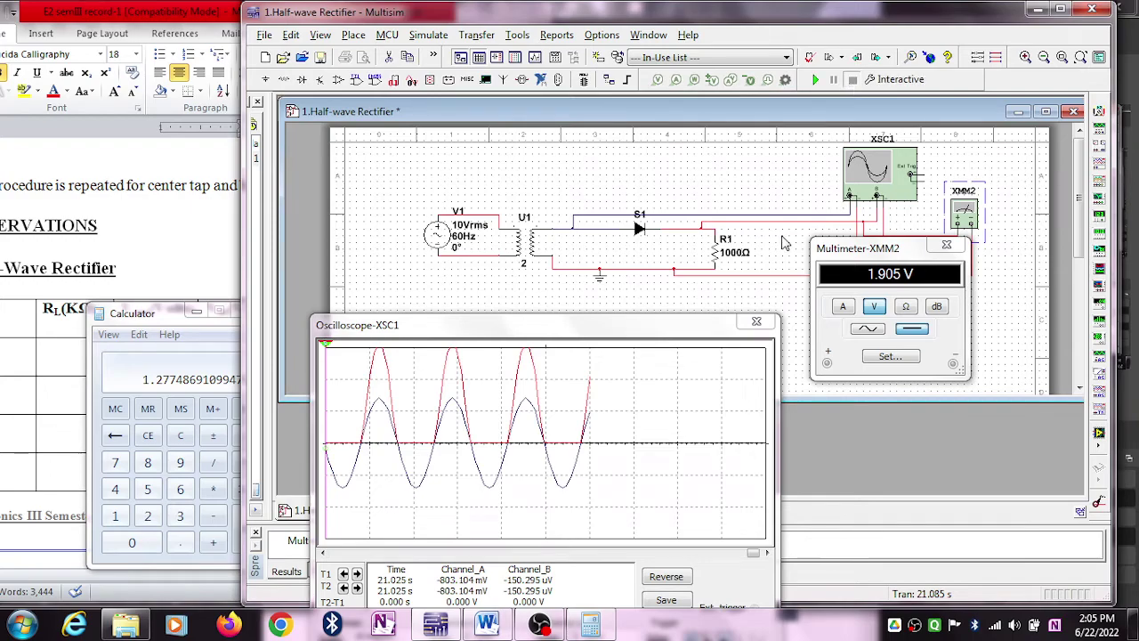
{"action": "left_click", "coordinate": [726, 254]}
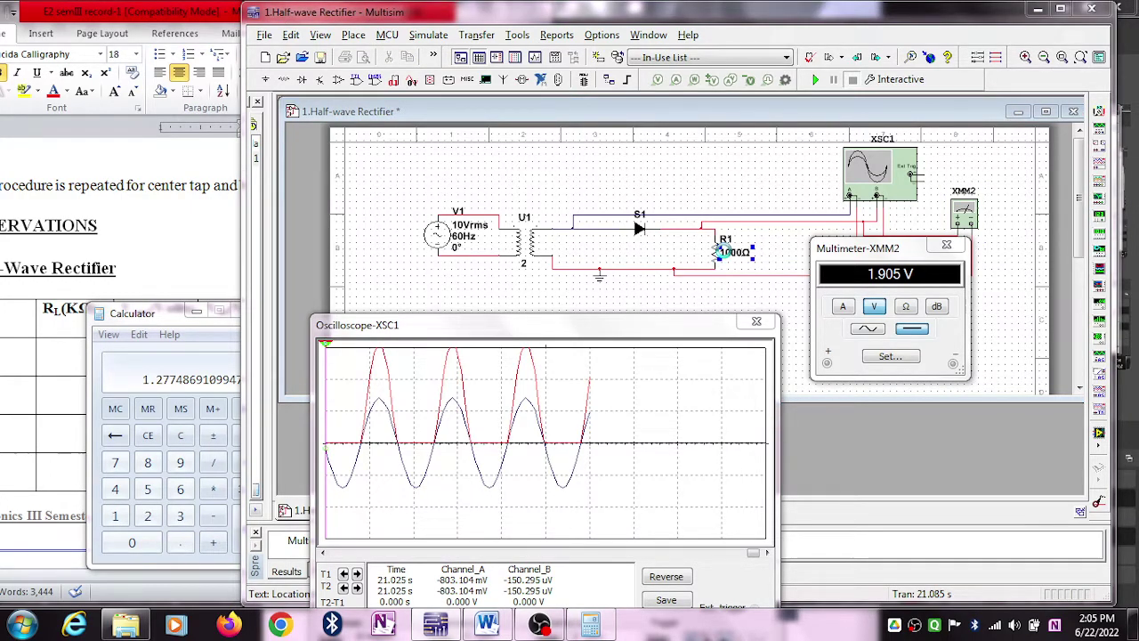
{"action": "double_click", "coordinate": [724, 253]}
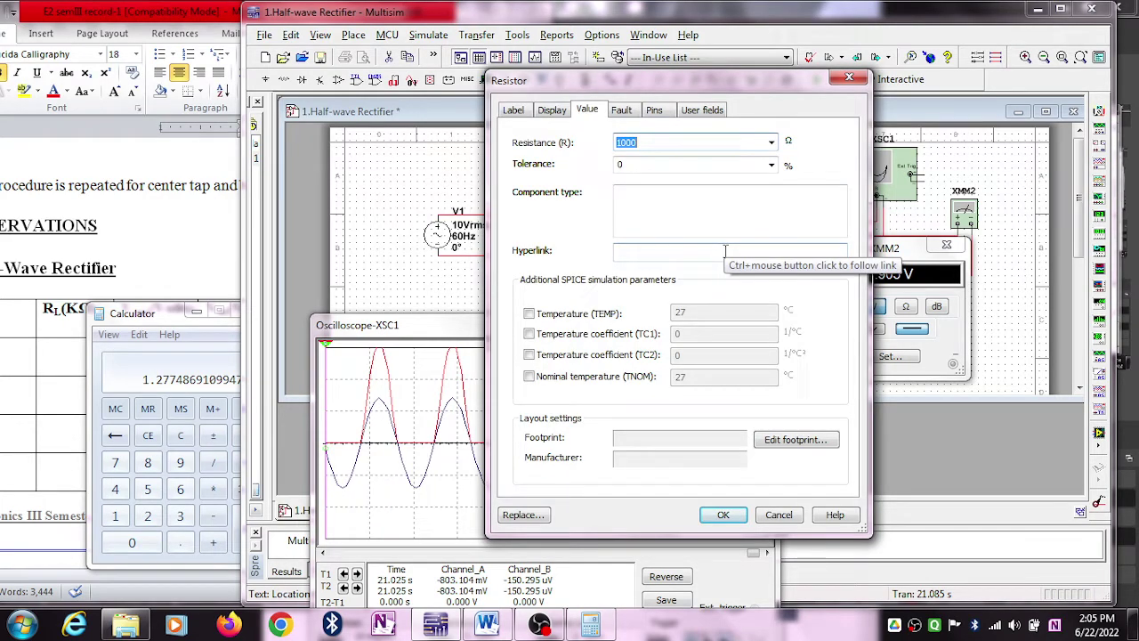
{"action": "left_click_drag", "start_coordinate": [755, 81], "coordinate": [804, 169]}
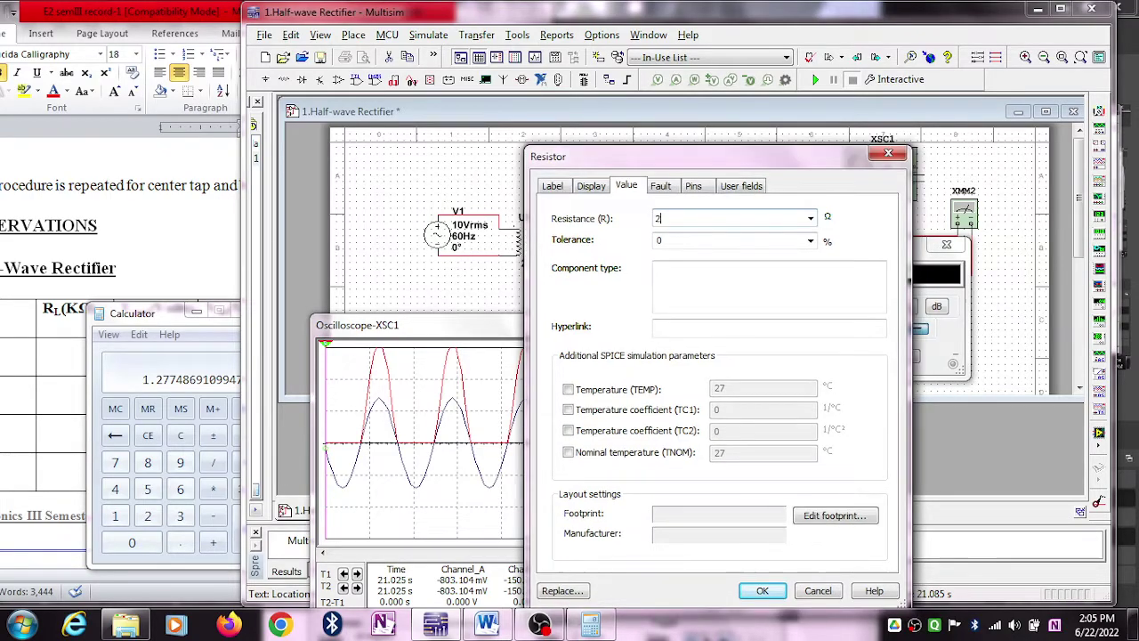
{"action": "left_click", "coordinate": [763, 592]}
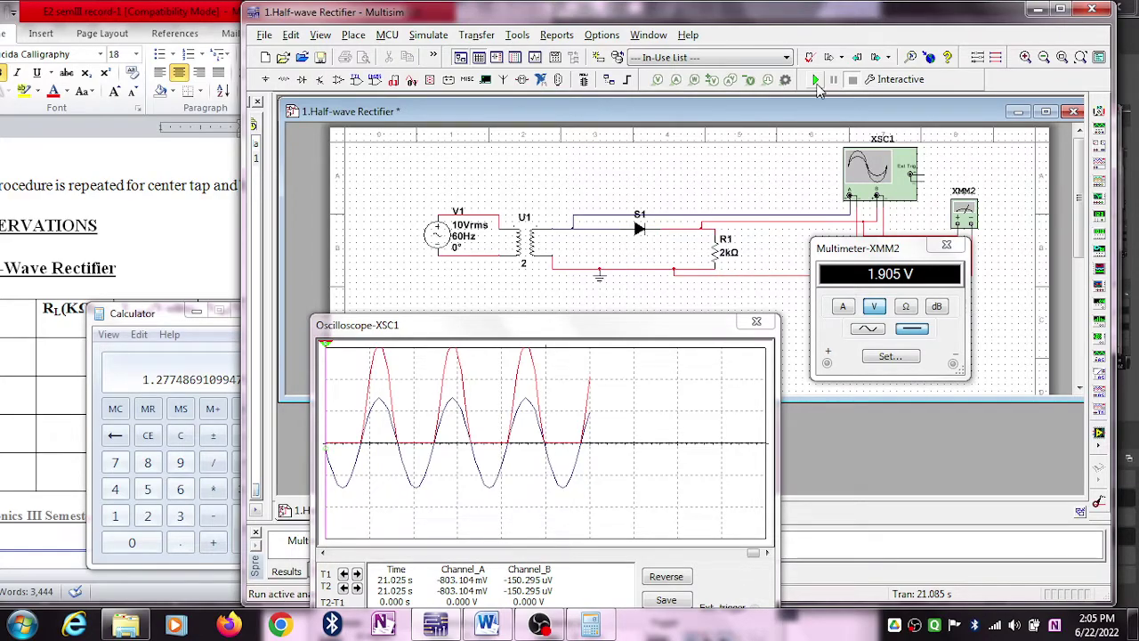
{"action": "left_click", "coordinate": [815, 80]}
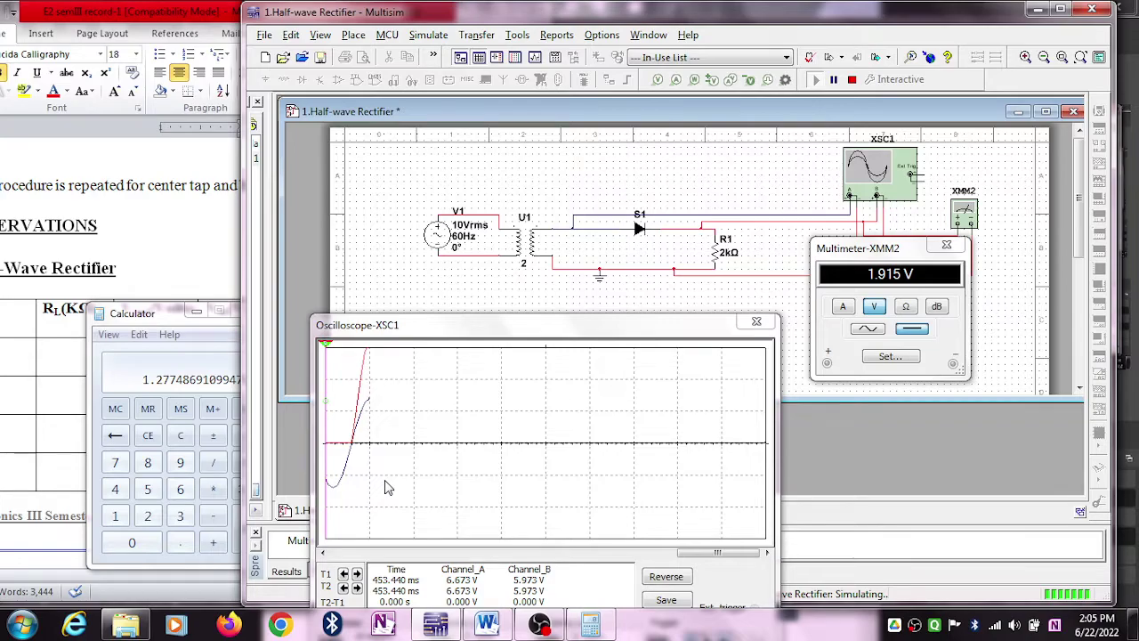
{"action": "left_click", "coordinate": [868, 329]}
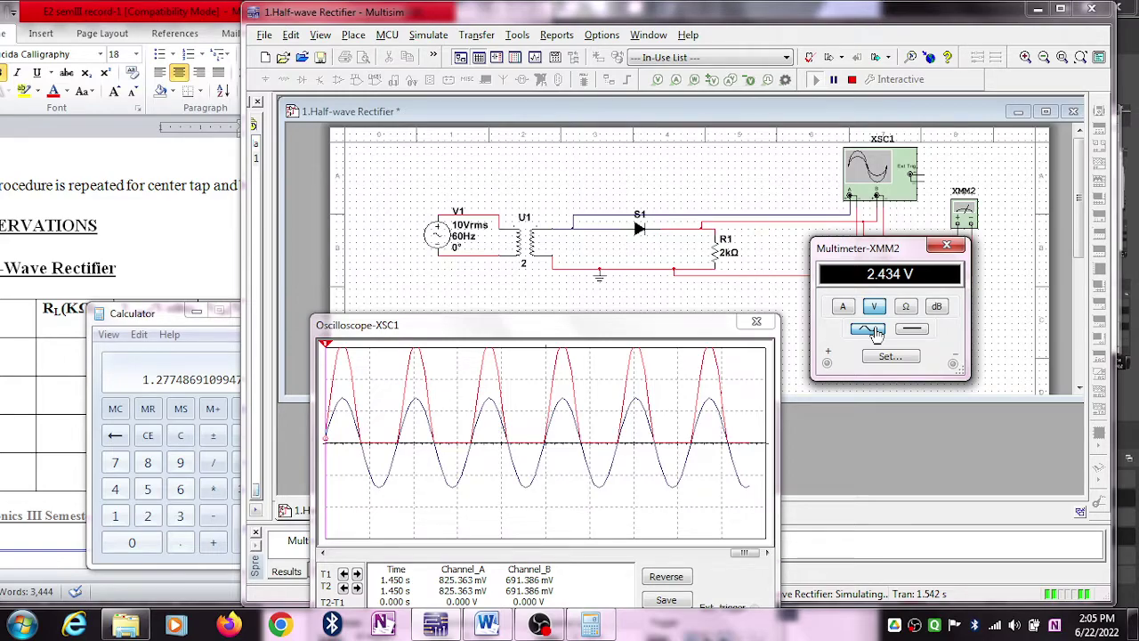
Step: With XMM2 back on DC, compute 2.43 ÷ 1.91 in Calculator, giving 1.272251308900524
{"action": "left_click_drag", "start_coordinate": [143, 313], "coordinate": [142, 224]}
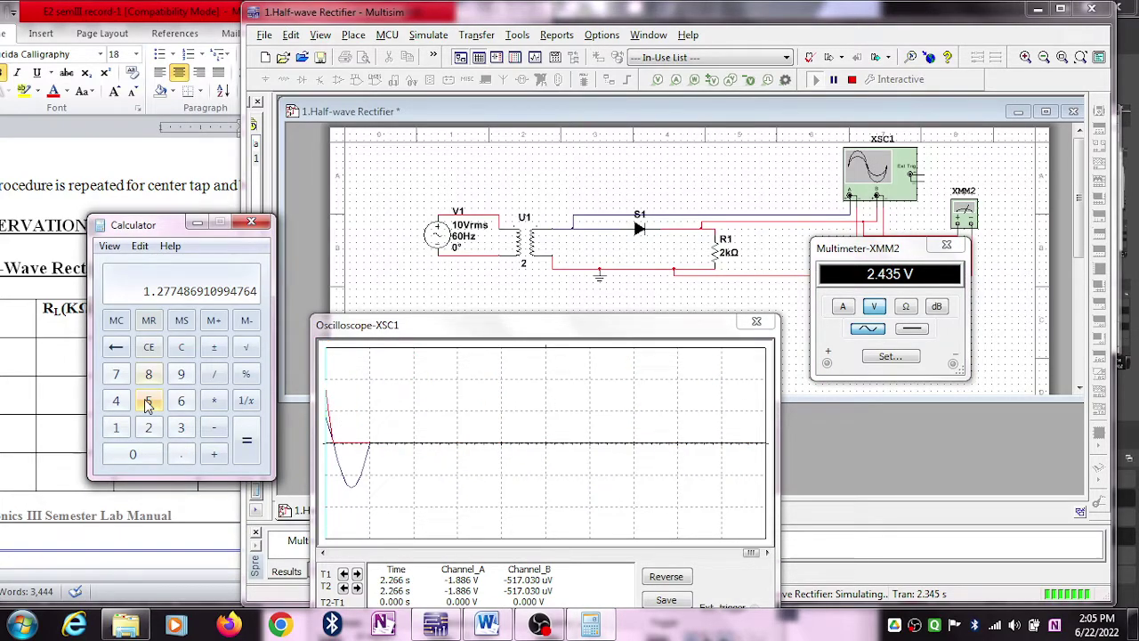
{"action": "key", "text": "Escape"}
{"action": "type", "text": "2."}
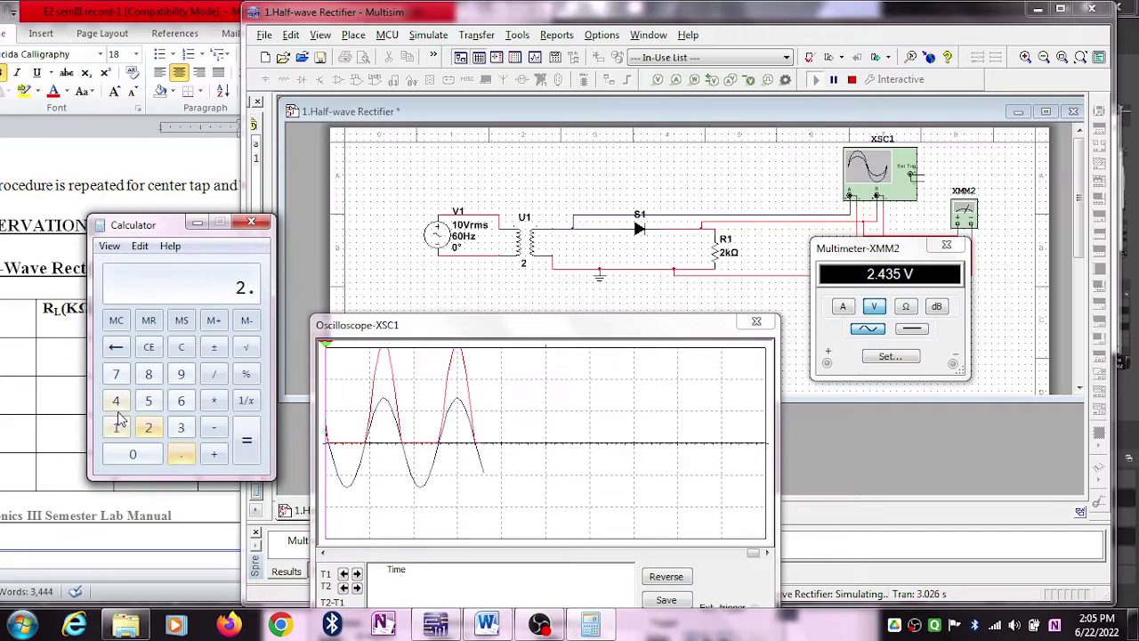
{"action": "type", "text": "43"}
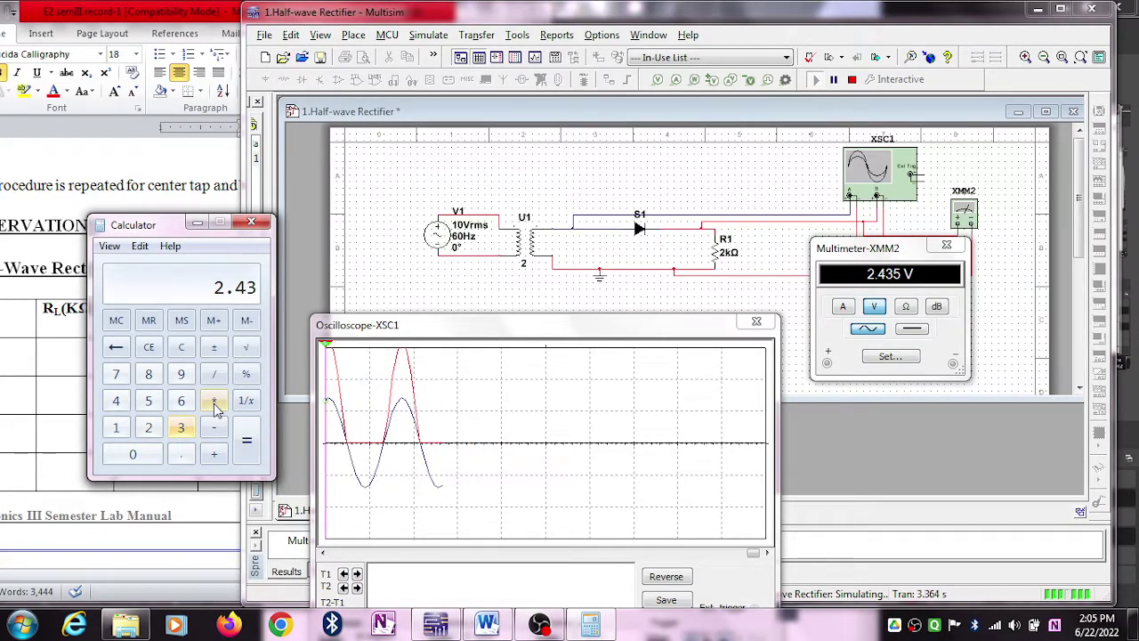
{"action": "left_click", "coordinate": [214, 402]}
{"action": "left_click", "coordinate": [910, 328]}
{"action": "left_click", "coordinate": [116, 428]}
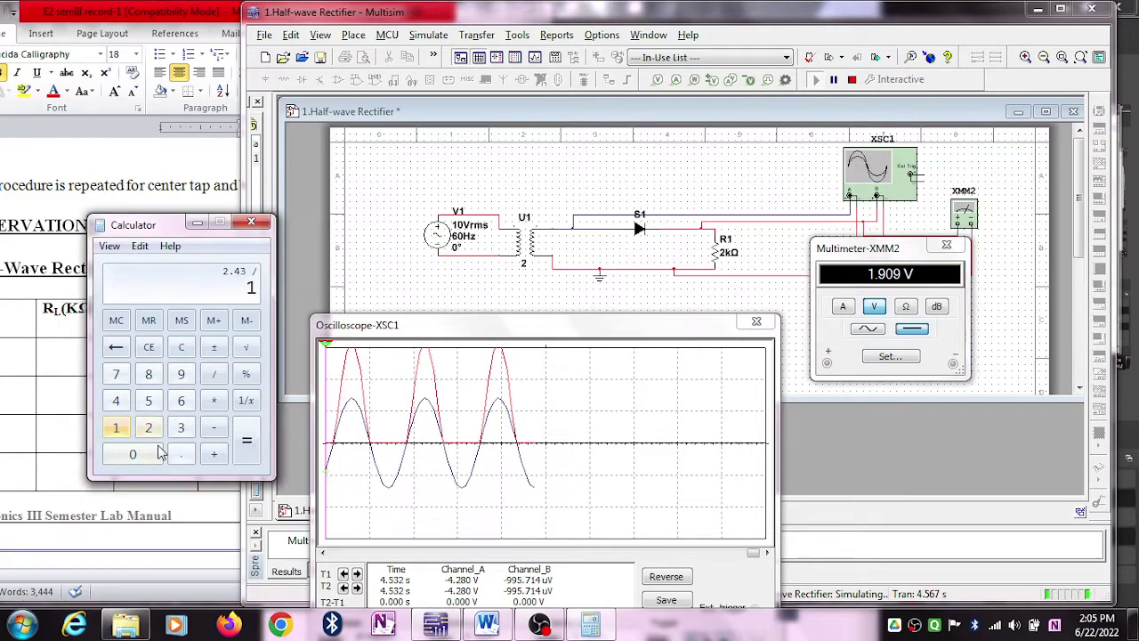
{"action": "left_click", "coordinate": [181, 454]}
{"action": "left_click", "coordinate": [181, 375]}
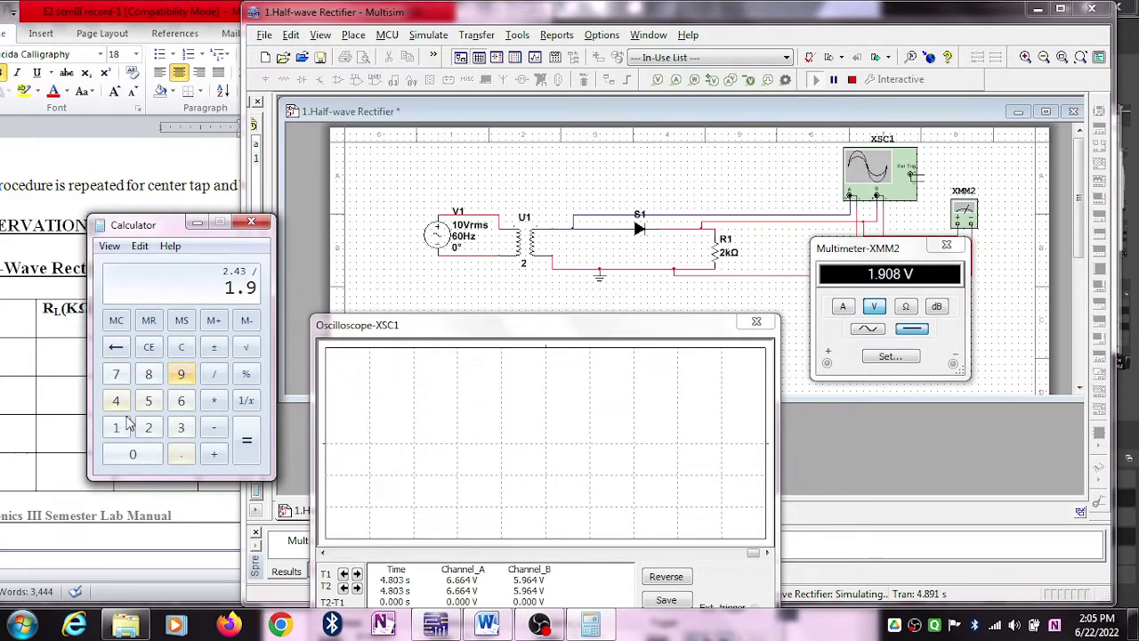
{"action": "left_click", "coordinate": [116, 428]}
{"action": "left_click", "coordinate": [247, 441]}
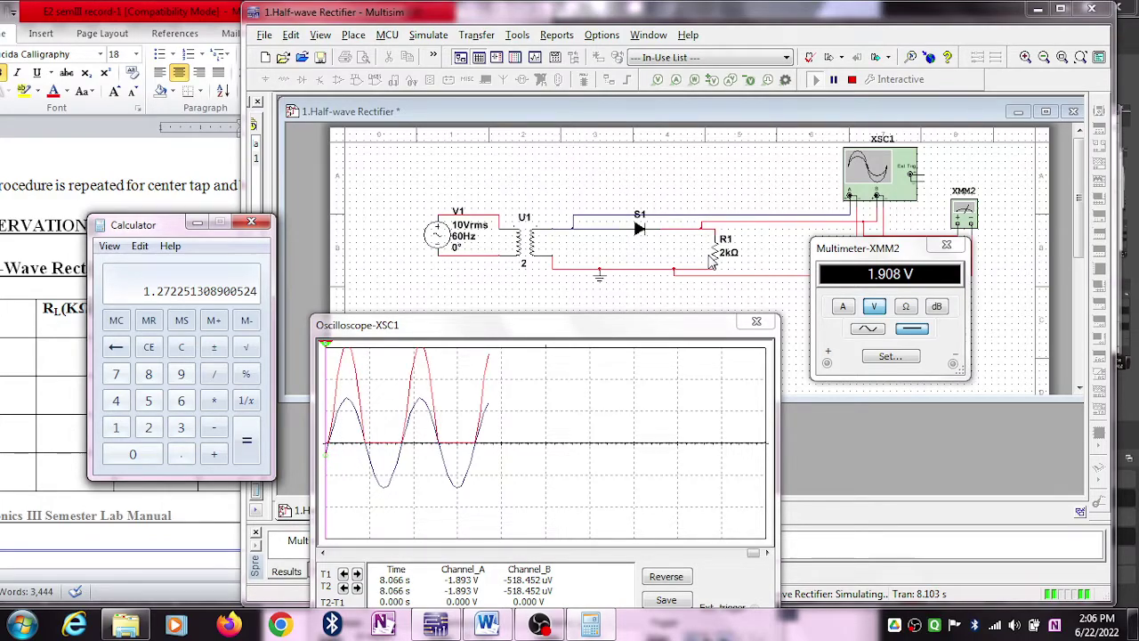
Step: Set R1 to 500 Ω, rerun, read 2.431 V AC, then stop the simulation
{"action": "left_click", "coordinate": [853, 80]}
{"action": "left_click", "coordinate": [712, 238]}
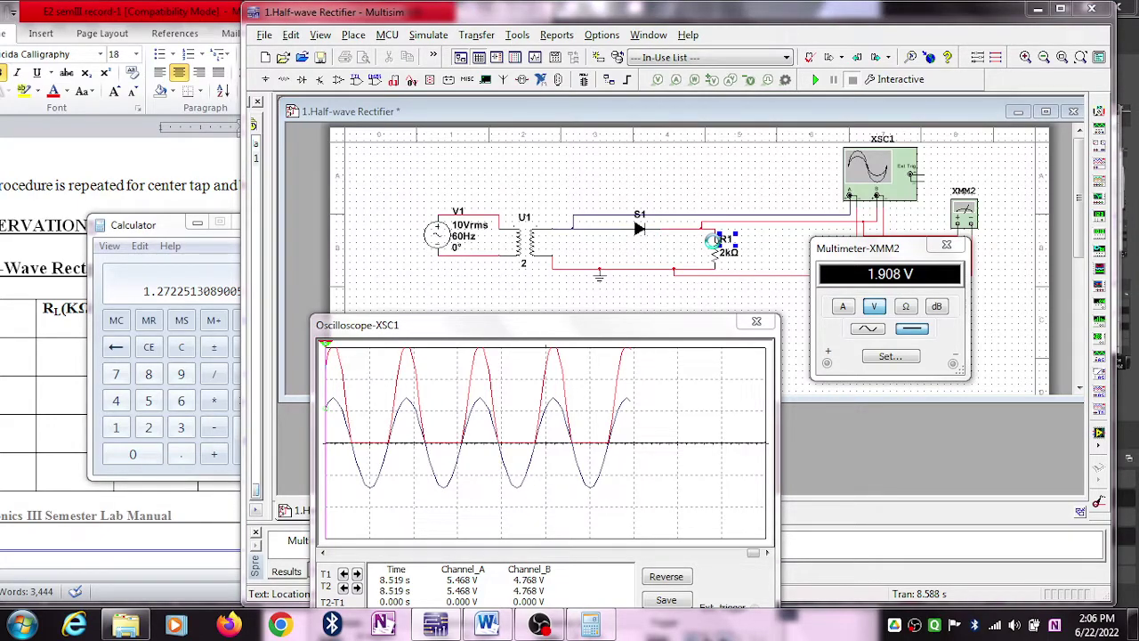
{"action": "double_click", "coordinate": [712, 239]}
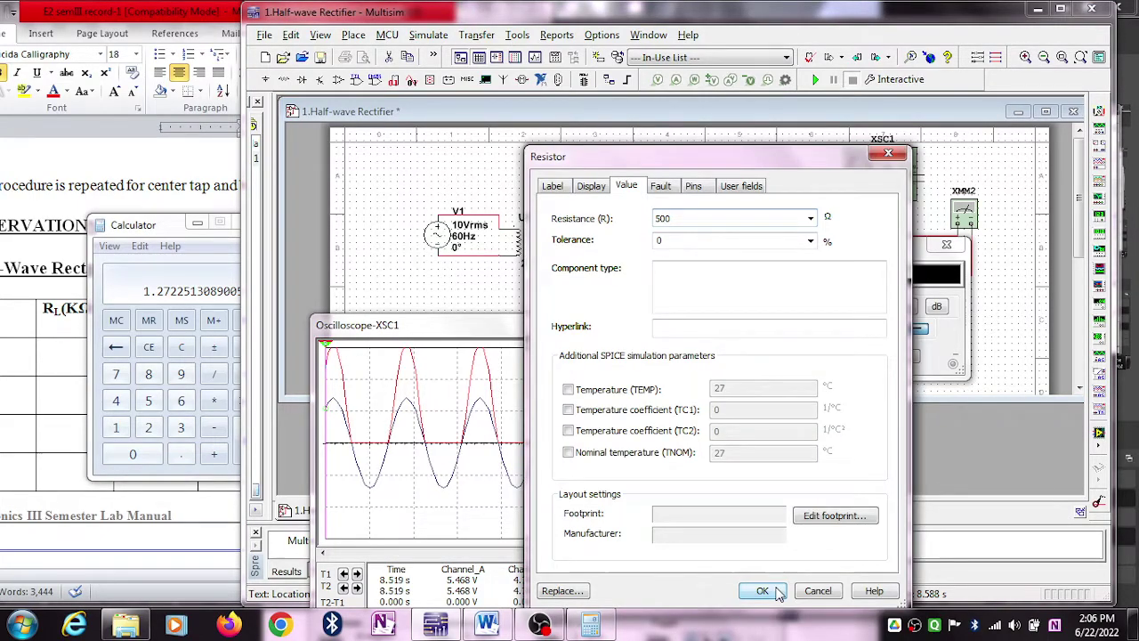
{"action": "left_click", "coordinate": [776, 591]}
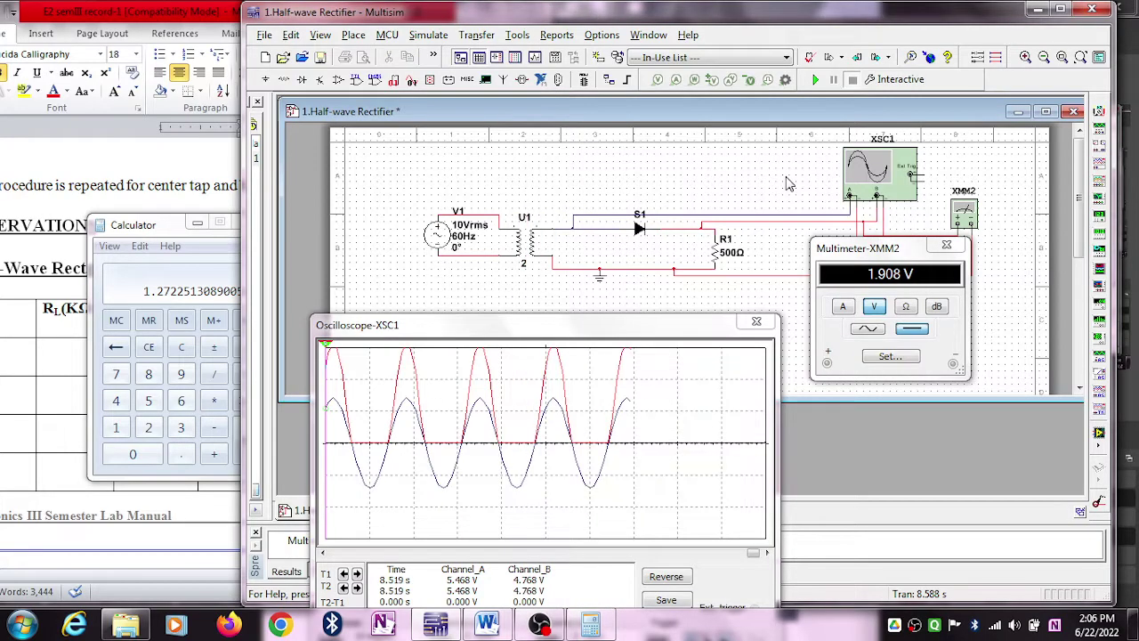
{"action": "left_click", "coordinate": [815, 80]}
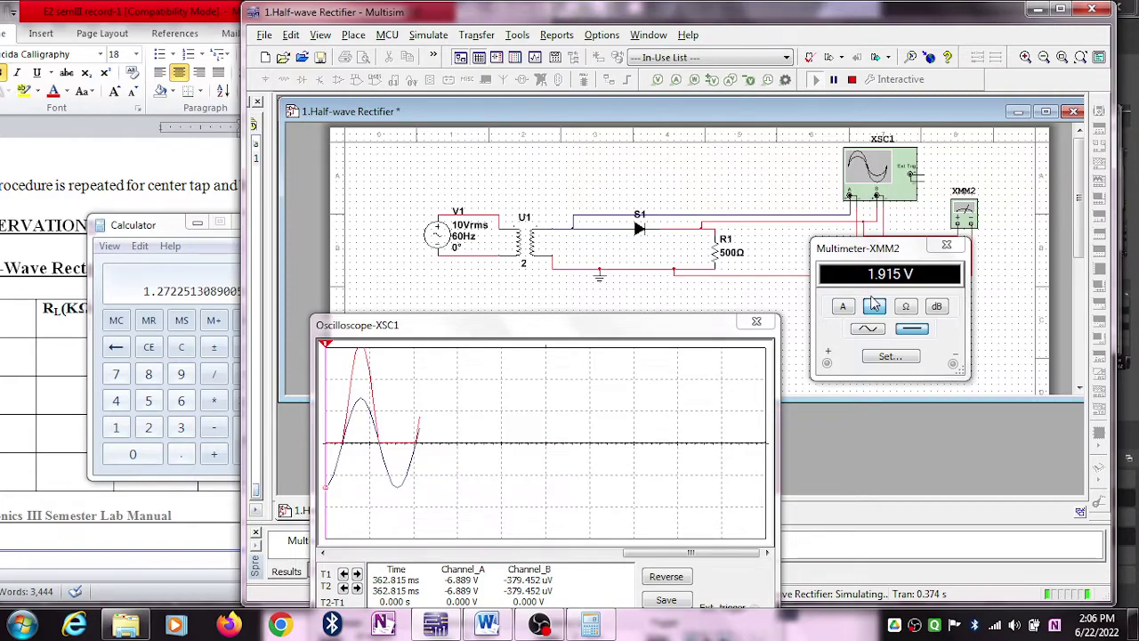
{"action": "left_click", "coordinate": [868, 329]}
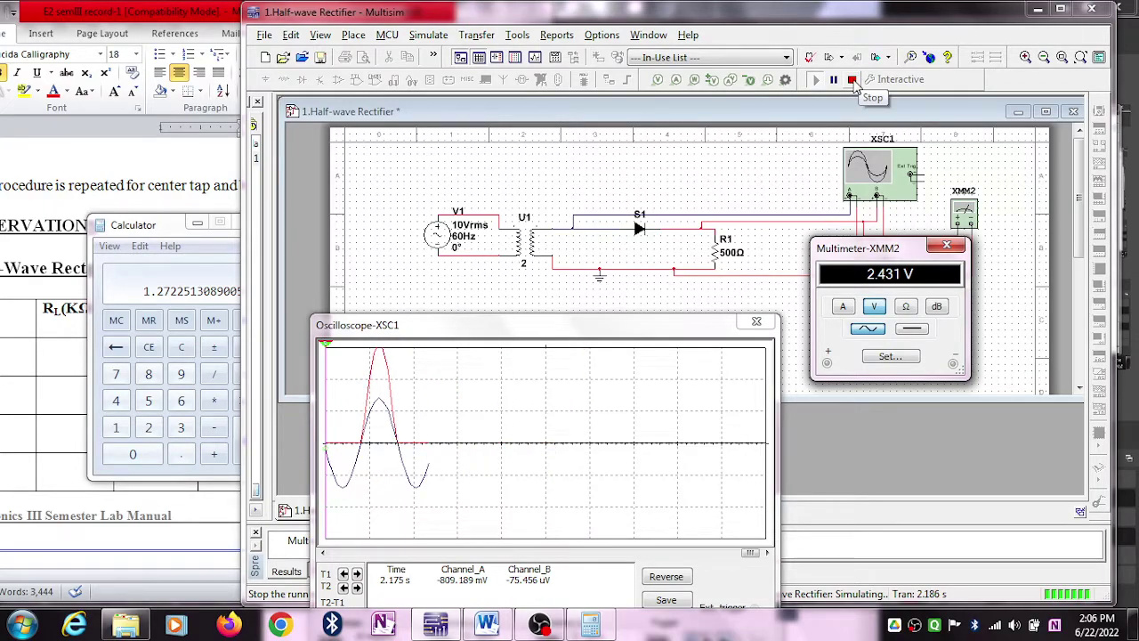
{"action": "left_click", "coordinate": [853, 80]}
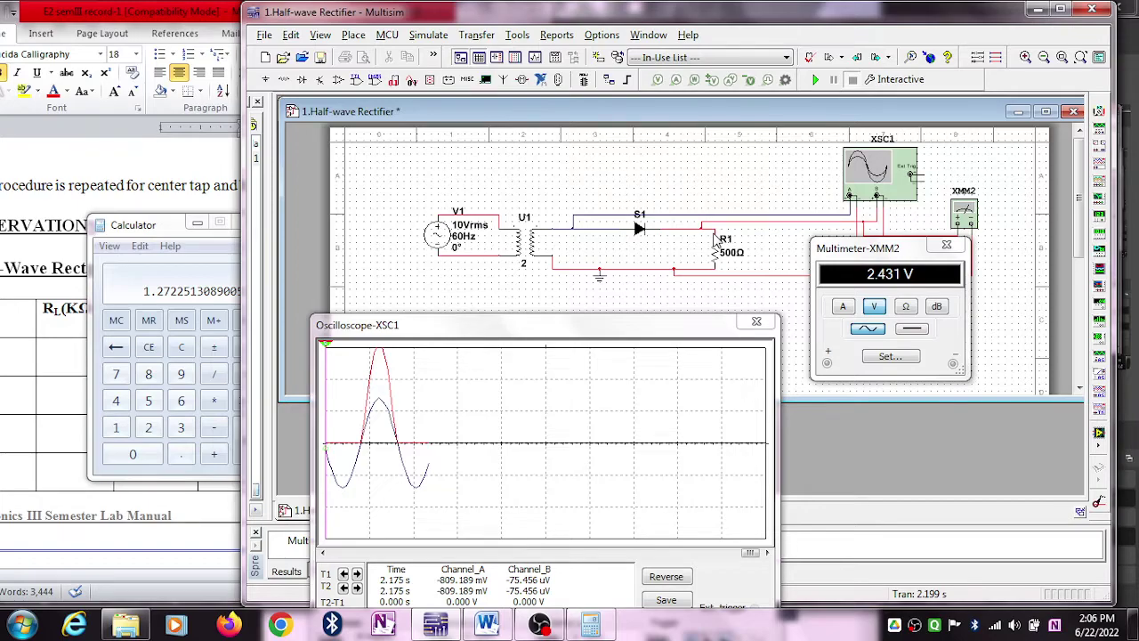
Step: Set R1 to 100 Ω, rerun, and read 1.882 V DC across the load
{"action": "double_click", "coordinate": [715, 239]}
{"action": "type", "text": "100"}
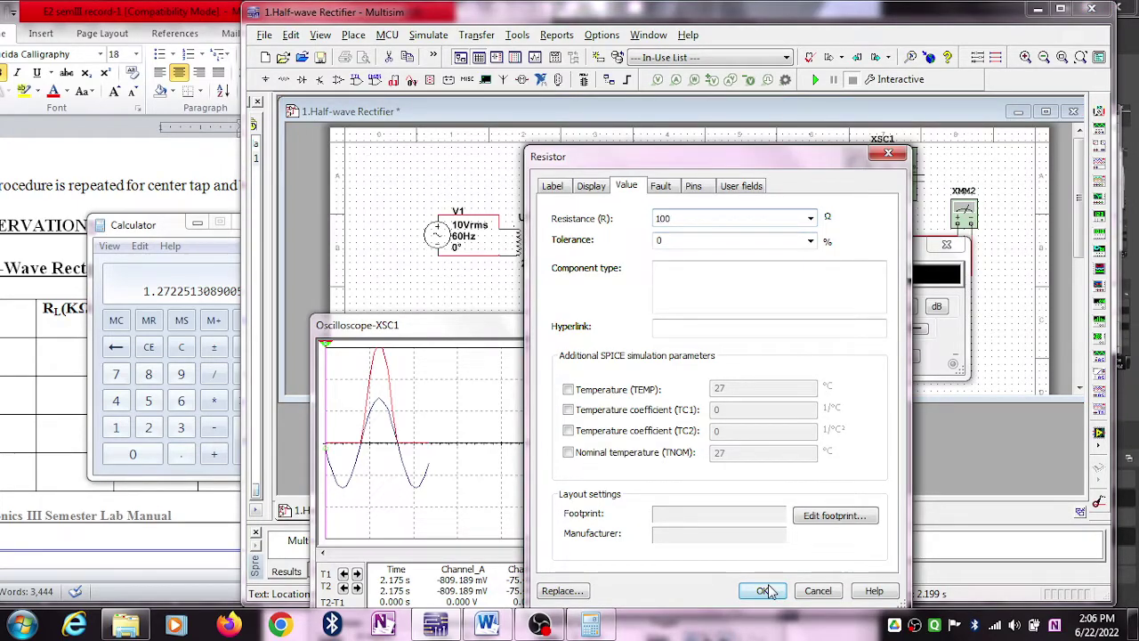
{"action": "left_click", "coordinate": [763, 591]}
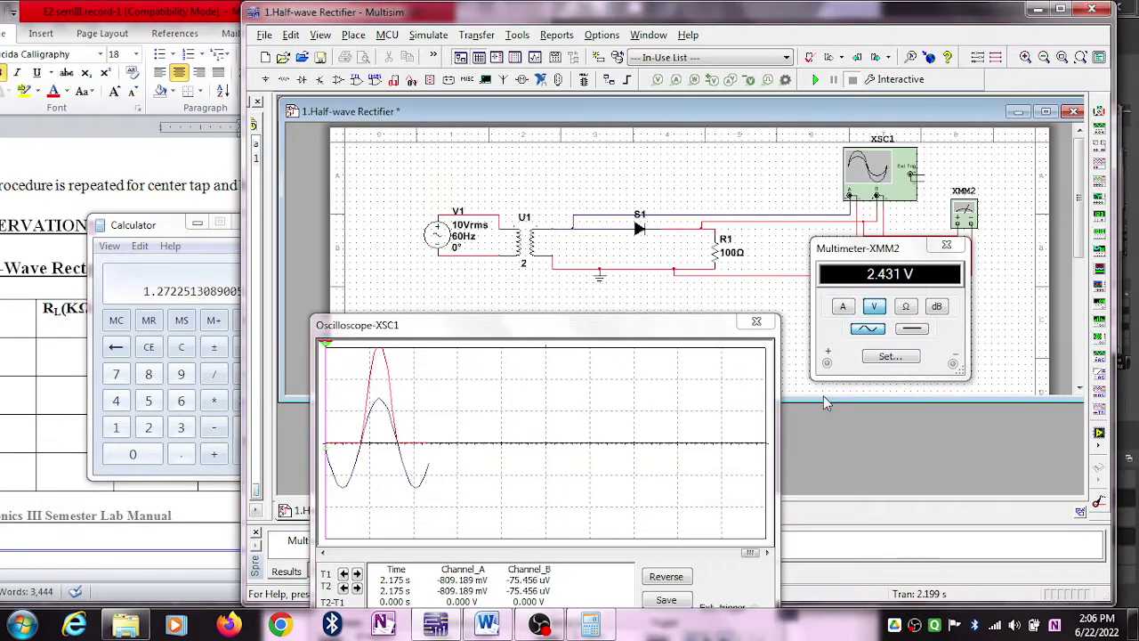
{"action": "left_click", "coordinate": [817, 81]}
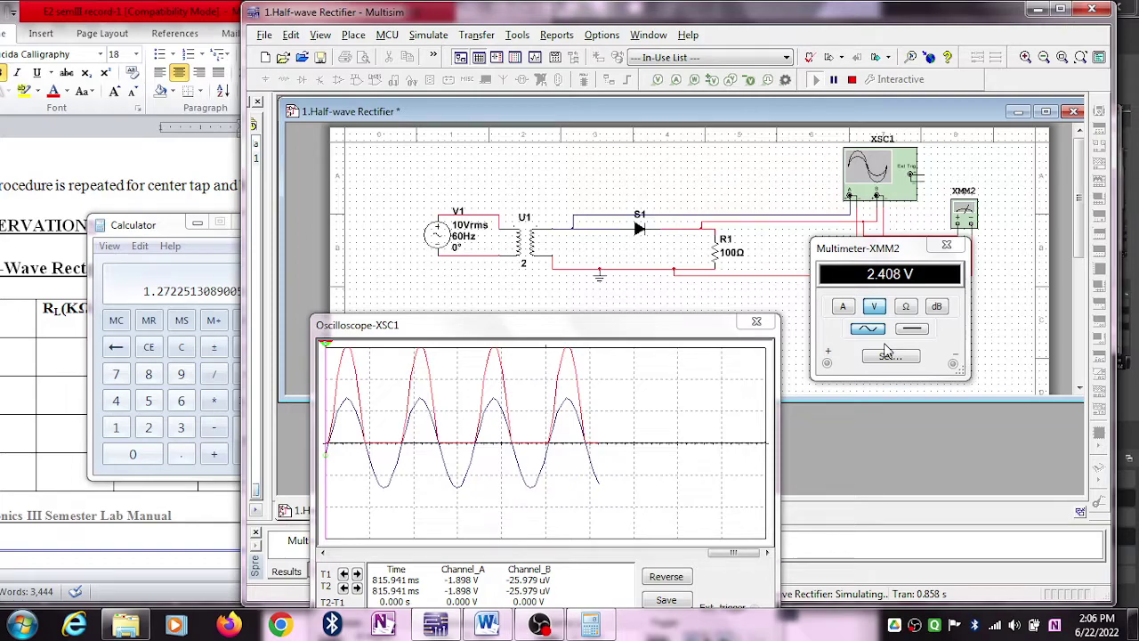
{"action": "left_click", "coordinate": [910, 330]}
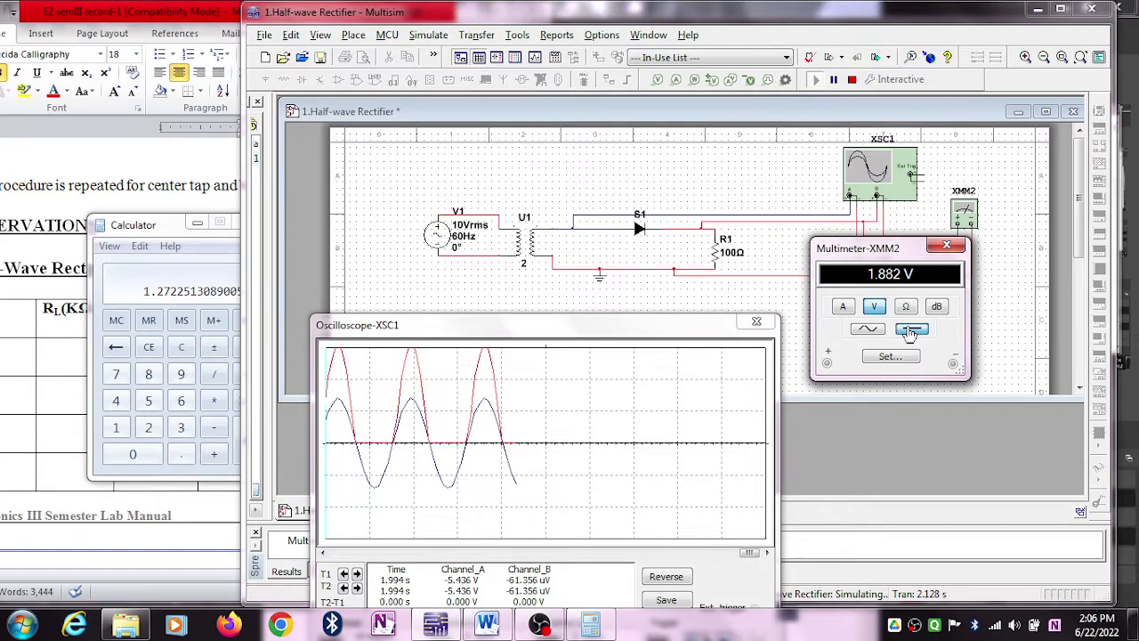
Step: Switch the multimeter to AC voltage and enter 2.41 ÷ in Calculator
{"action": "left_click", "coordinate": [867, 329]}
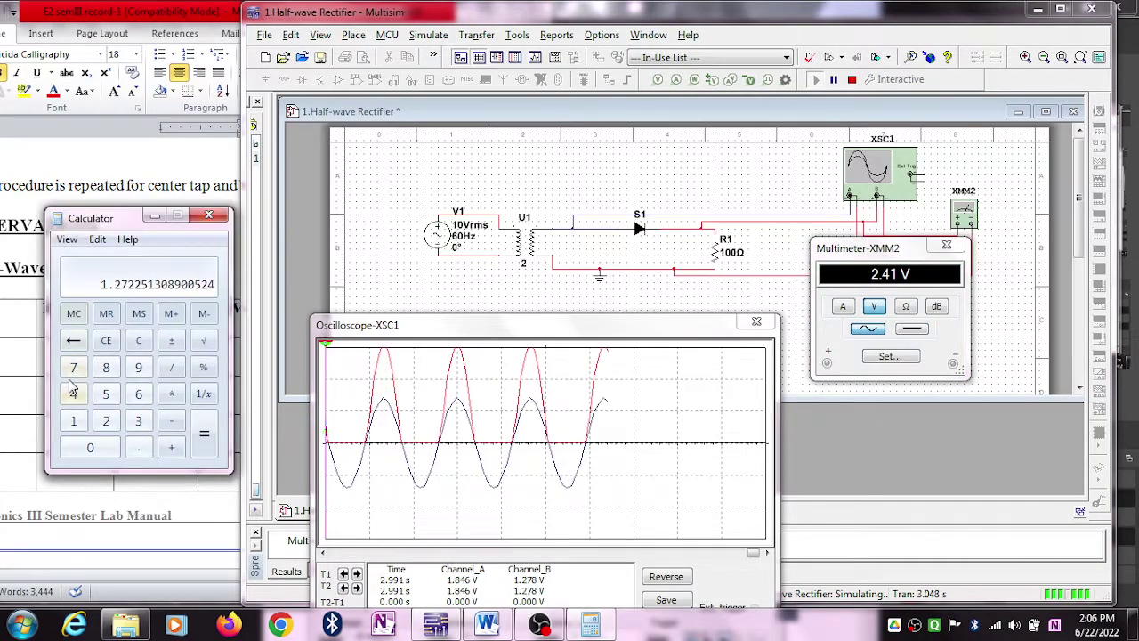
{"action": "left_click", "coordinate": [106, 421]}
{"action": "left_click", "coordinate": [140, 447]}
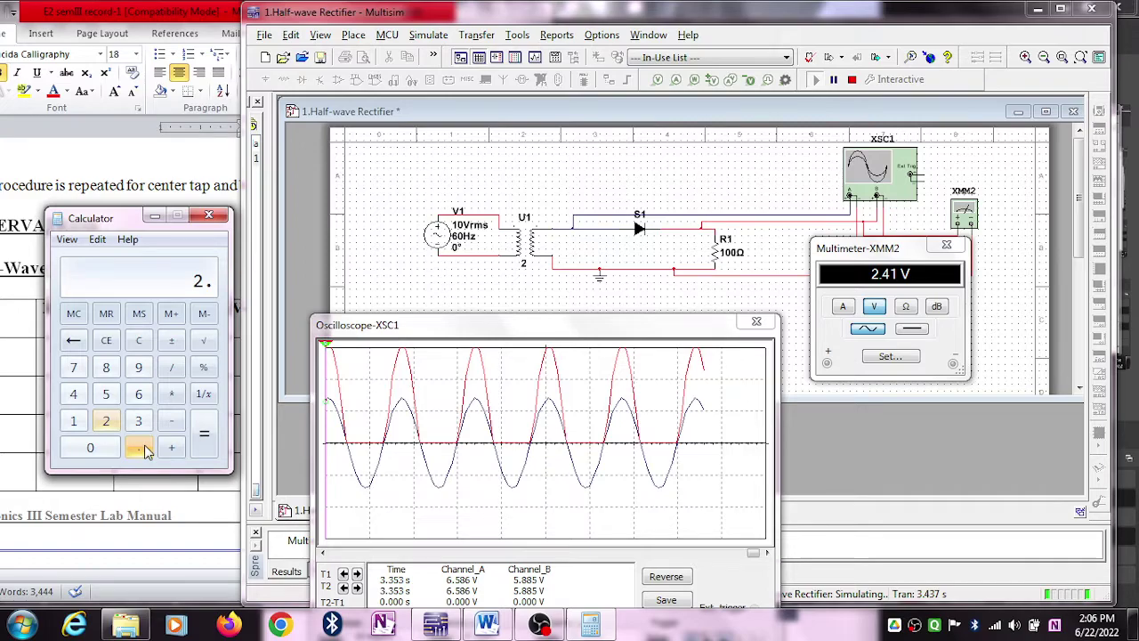
{"action": "left_click", "coordinate": [73, 394]}
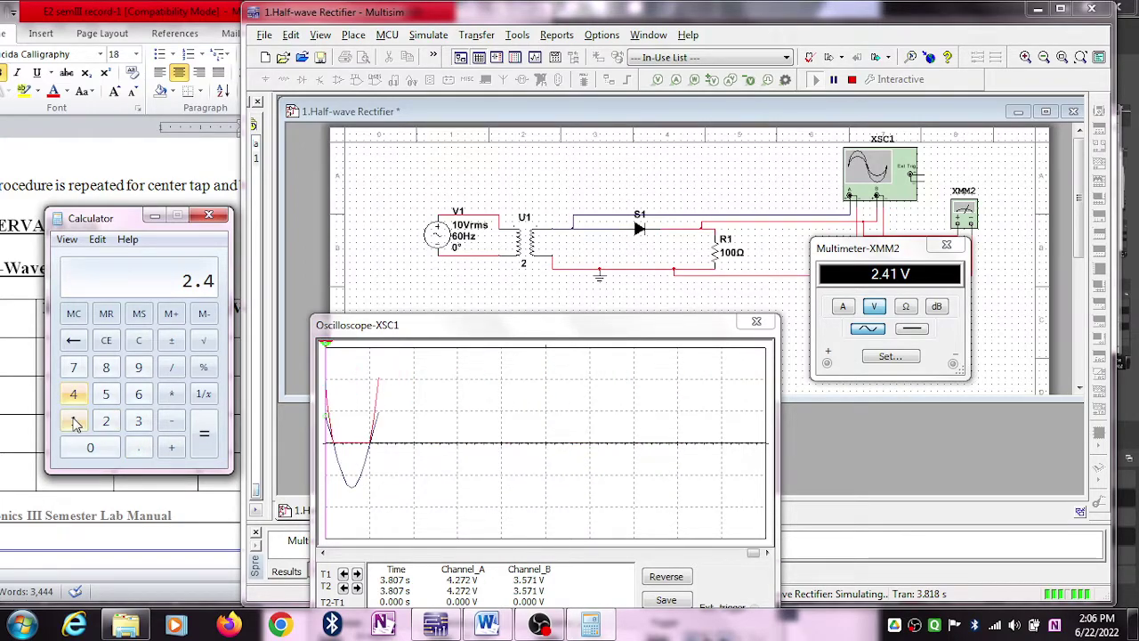
{"action": "left_click", "coordinate": [75, 423]}
{"action": "left_click", "coordinate": [171, 367]}
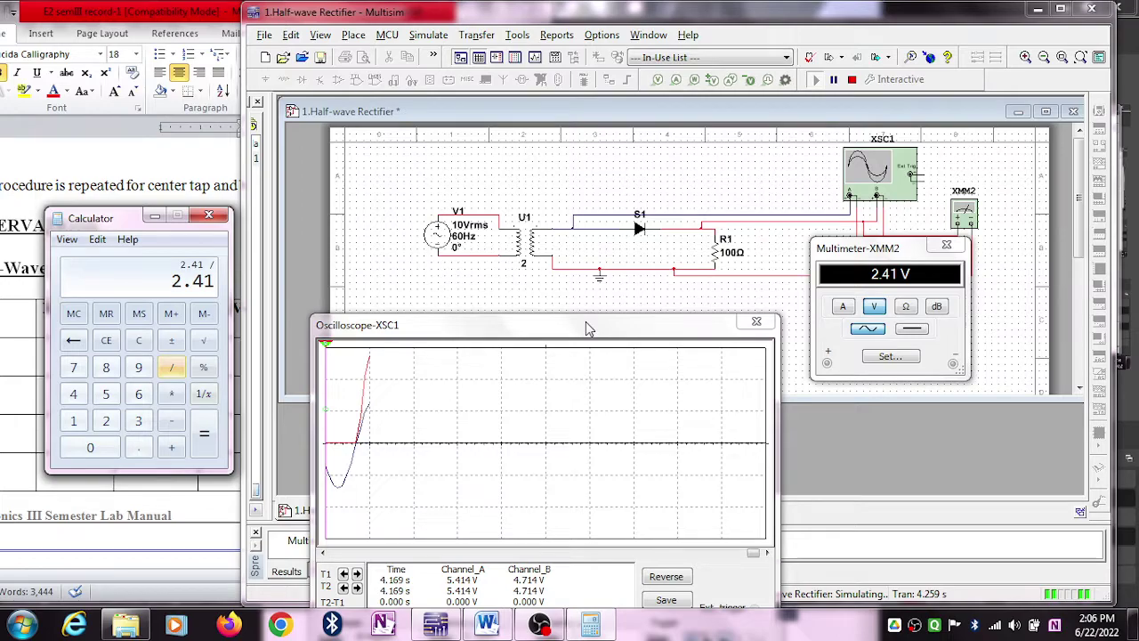
Step: Divide by 1.89 for a ripple factor of 1.275132275132275, stop the simulation, and move Calculator bottom-left
{"action": "left_click", "coordinate": [73, 421]}
{"action": "left_click", "coordinate": [138, 448]}
{"action": "left_click", "coordinate": [106, 367]}
{"action": "left_click", "coordinate": [137, 367]}
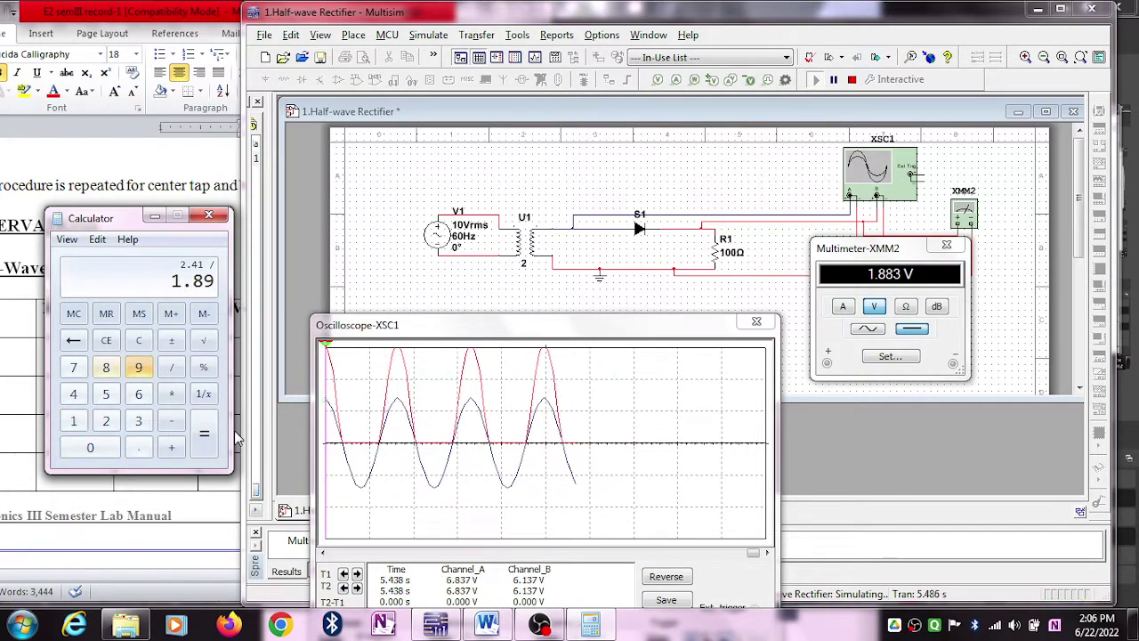
{"action": "key", "text": "Return"}
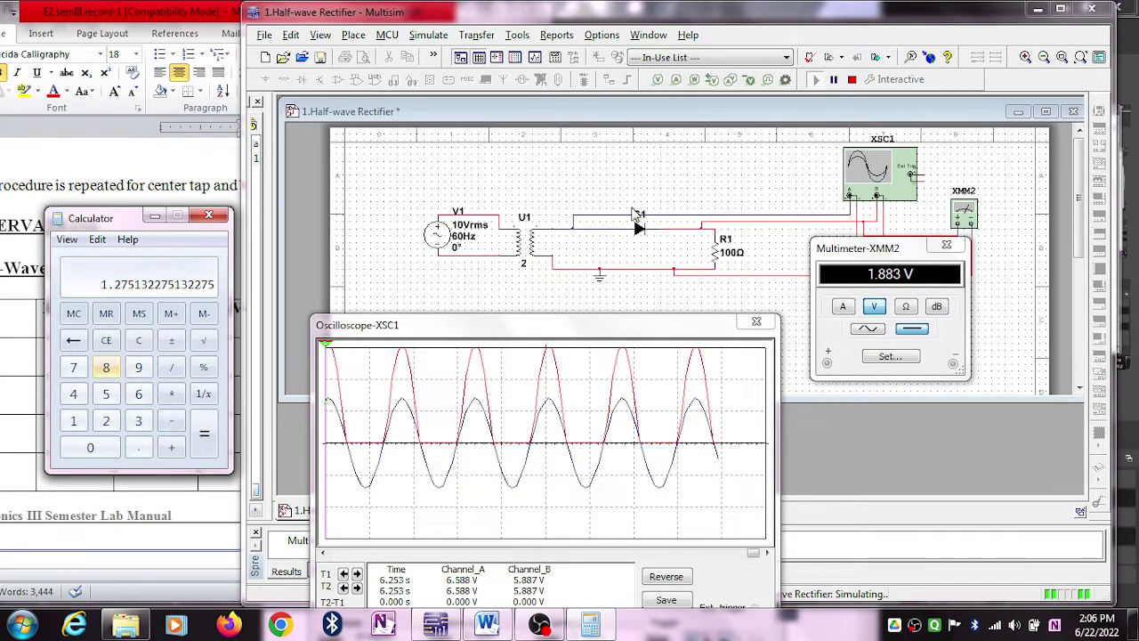
{"action": "left_click", "coordinate": [635, 213]}
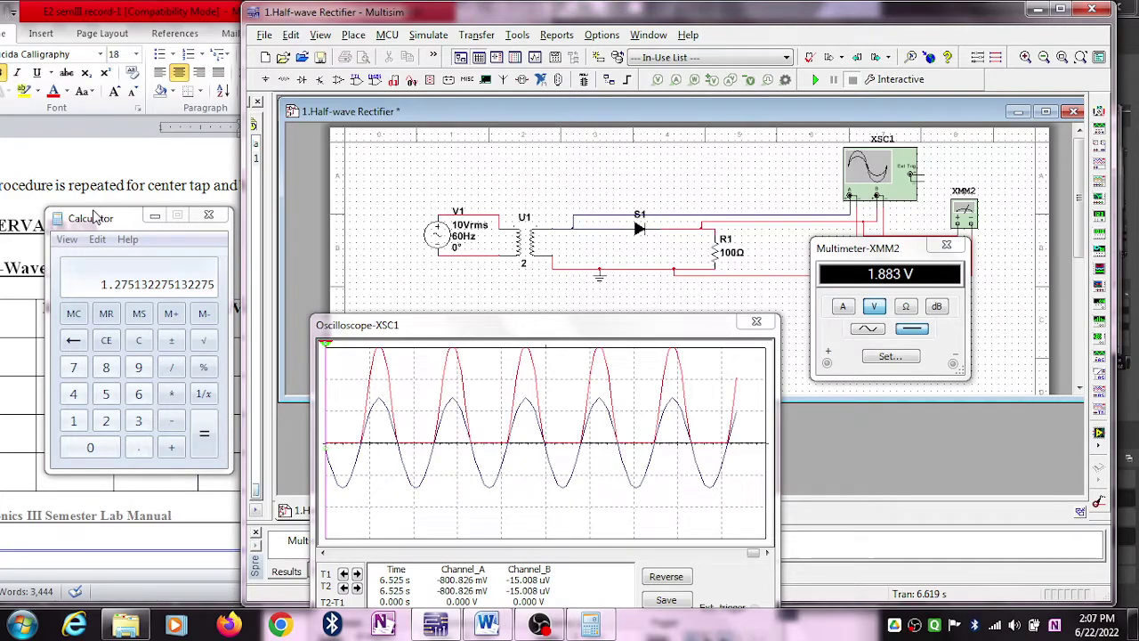
{"action": "left_click_drag", "start_coordinate": [93, 216], "coordinate": [56, 447]}
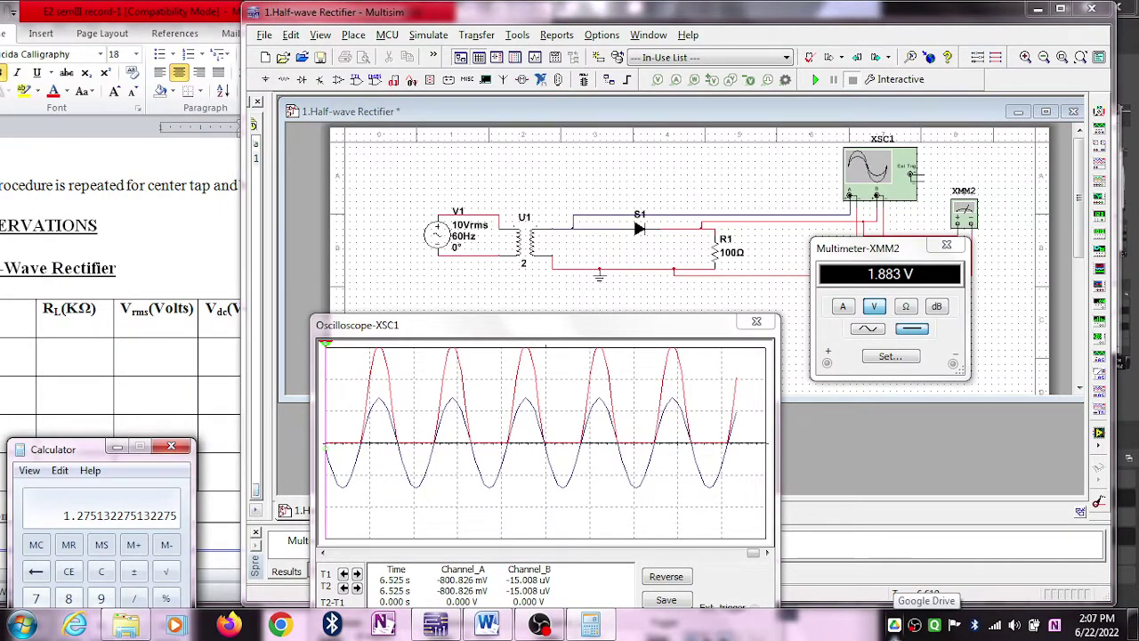